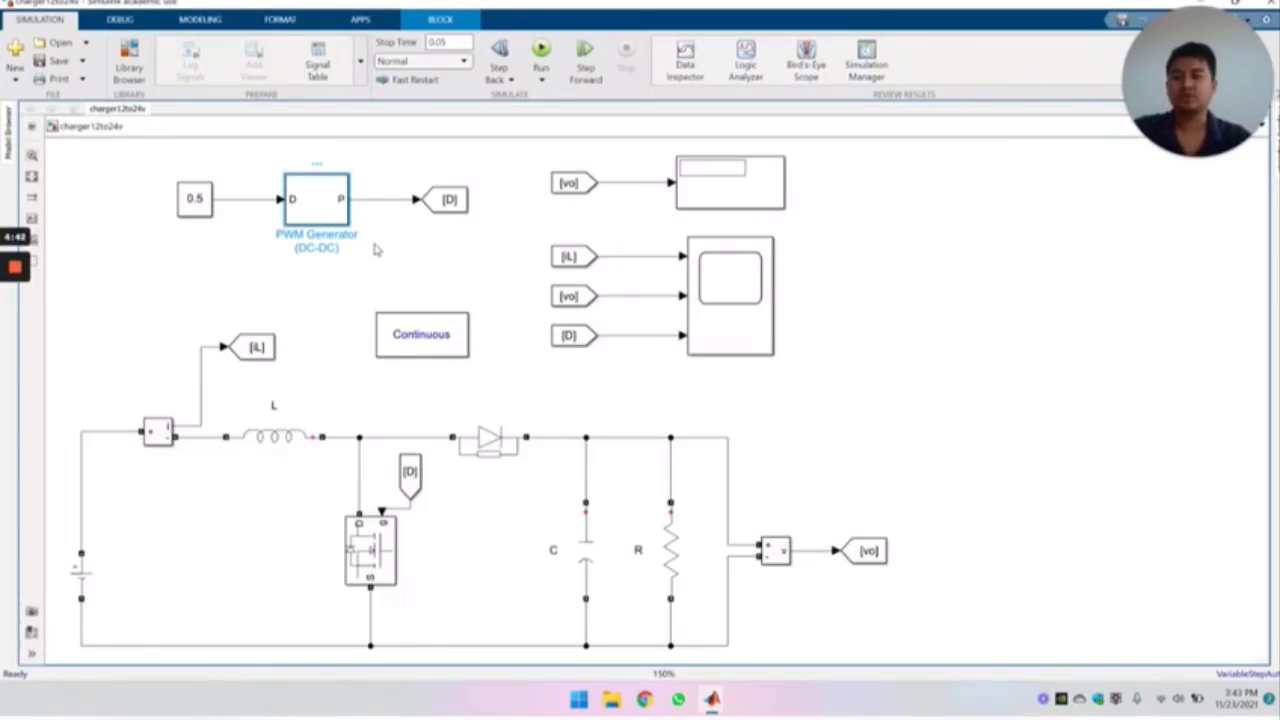
Examine the boost converter's signal tags, powergui, measurement blocks, inductor, MOSFET, diode, voltage source, Scope and Display.
left_click(268, 346)
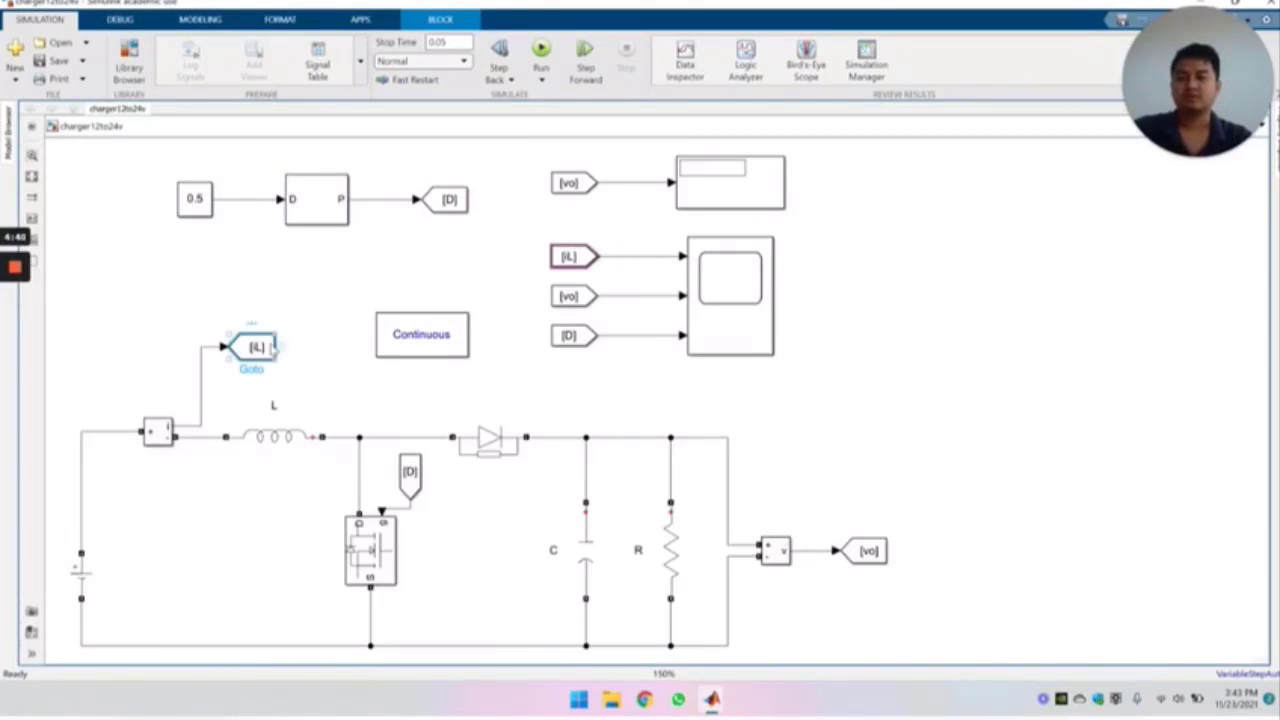
left_click(450, 205)
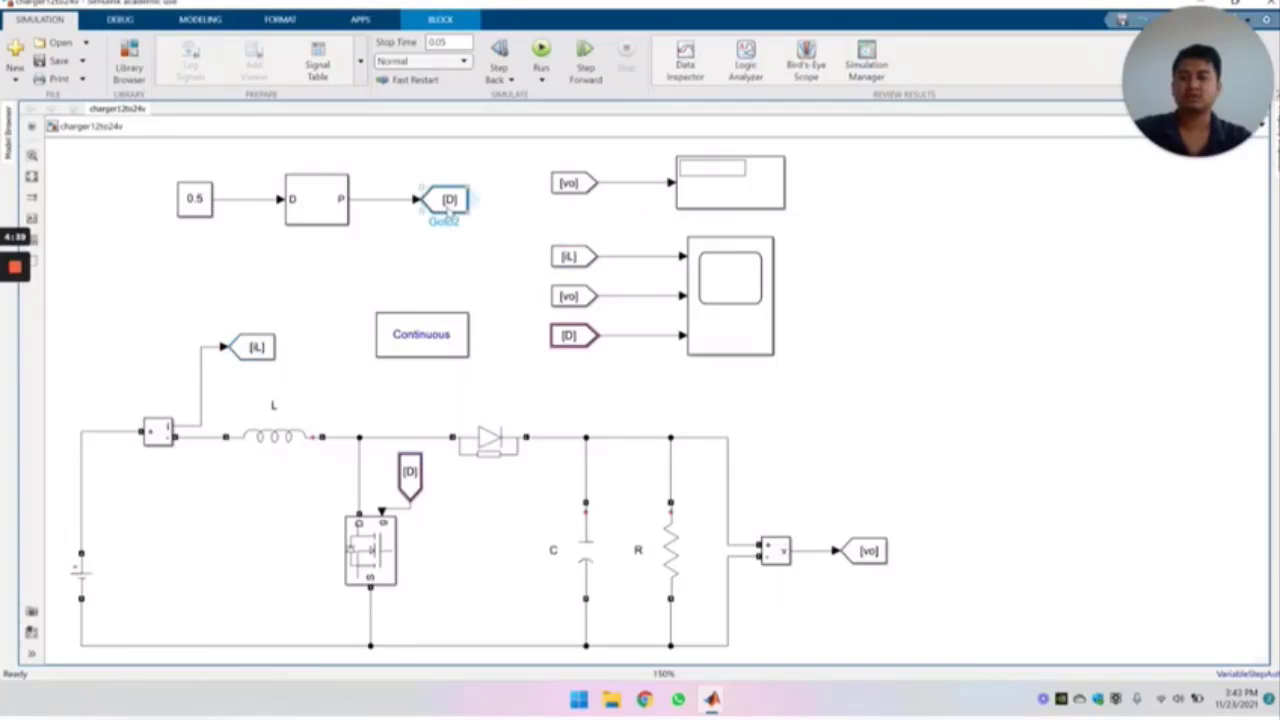
left_click(568, 184)
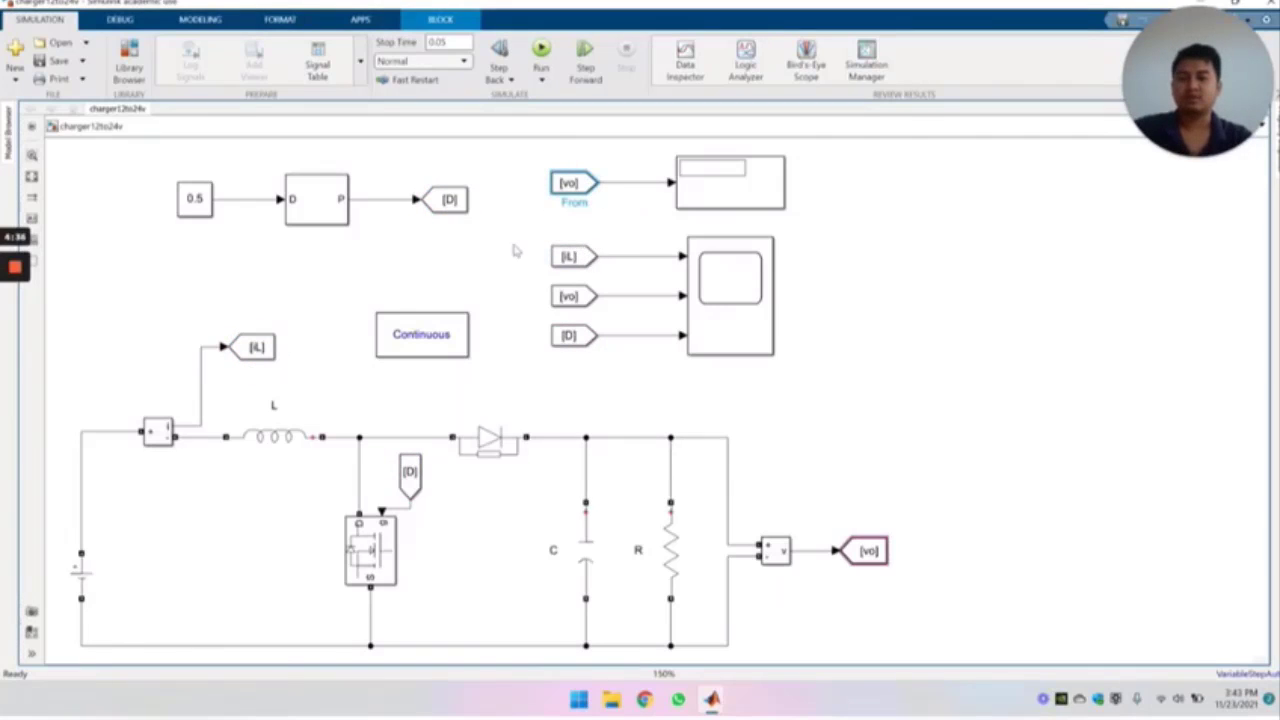
left_click(436, 322)
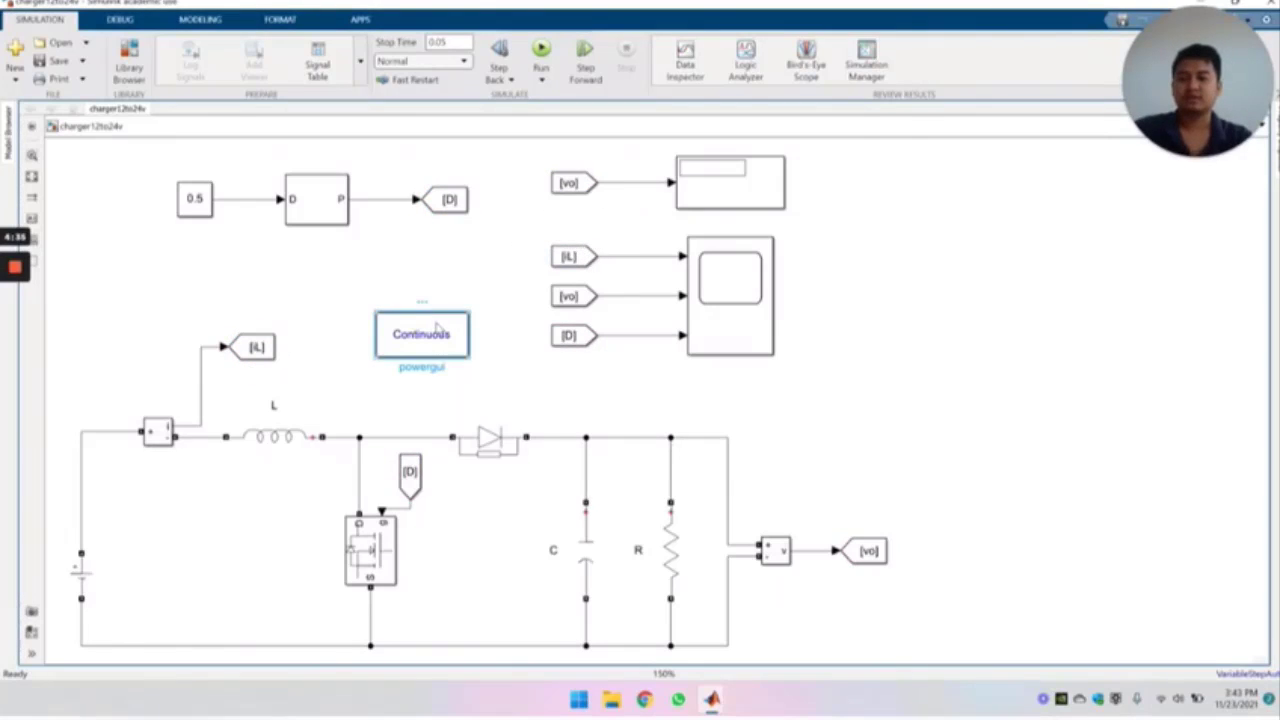
left_click(152, 433)
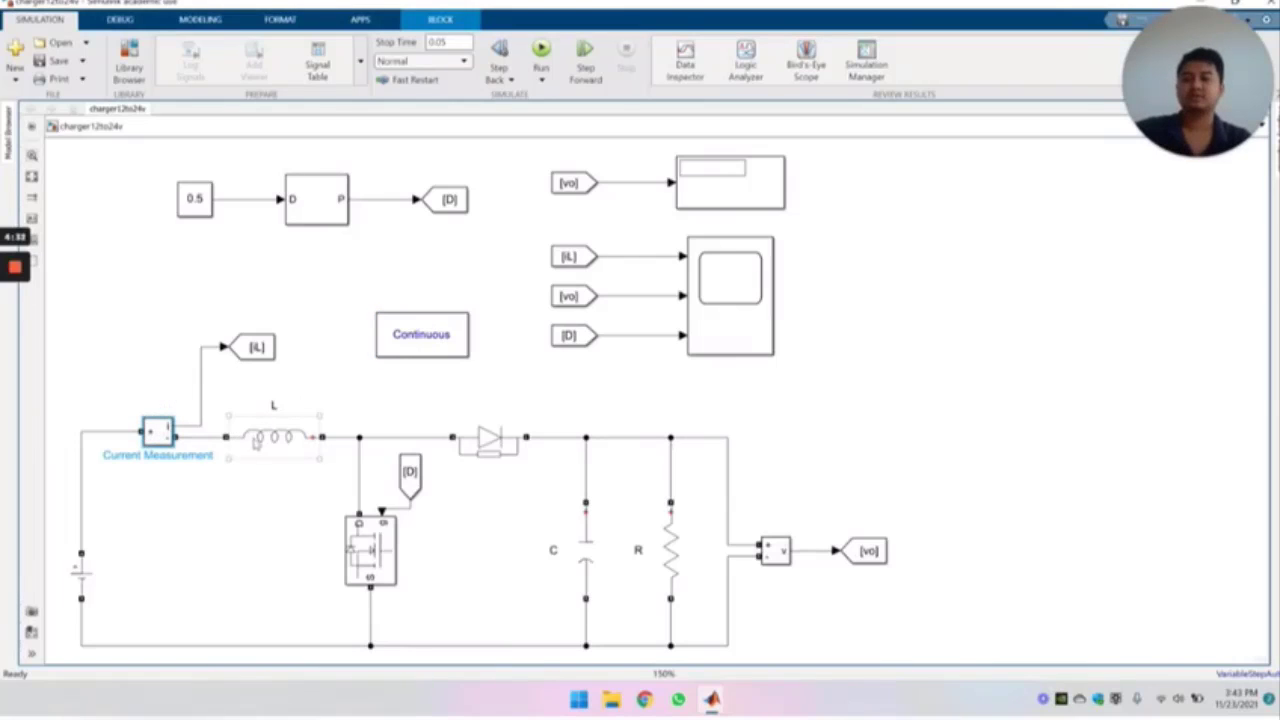
left_click(256, 442)
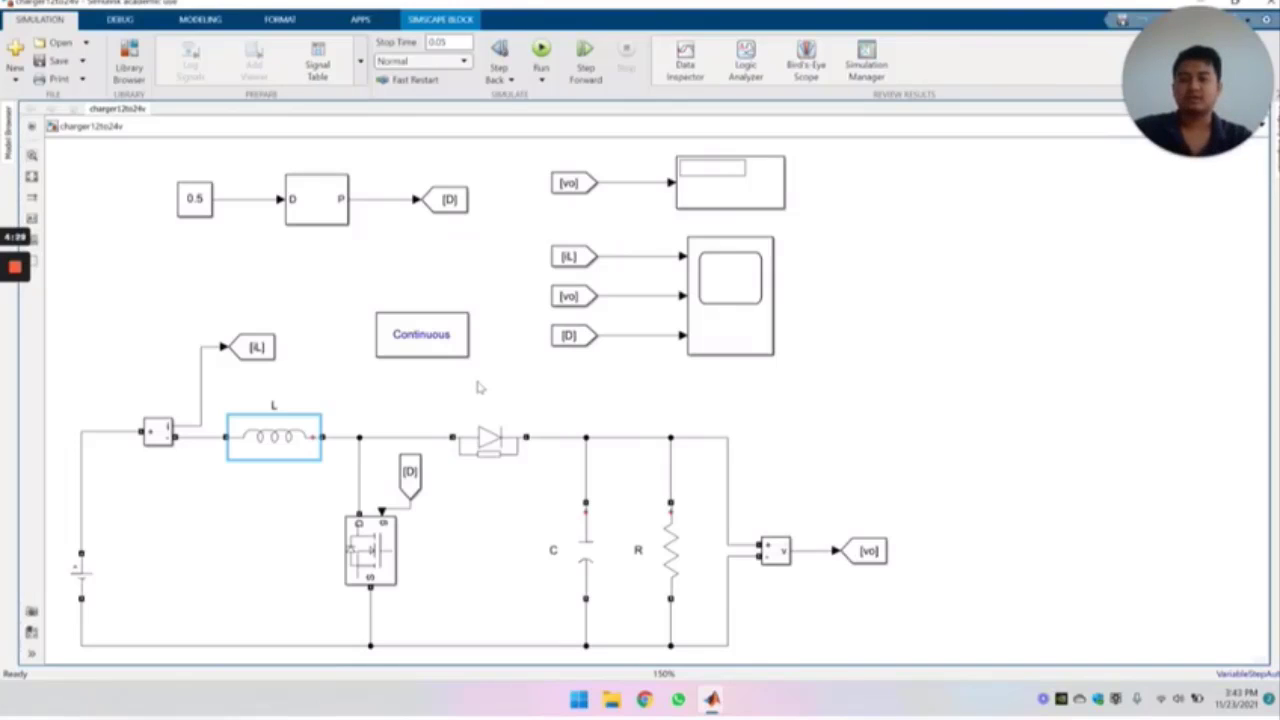
left_click(372, 526)
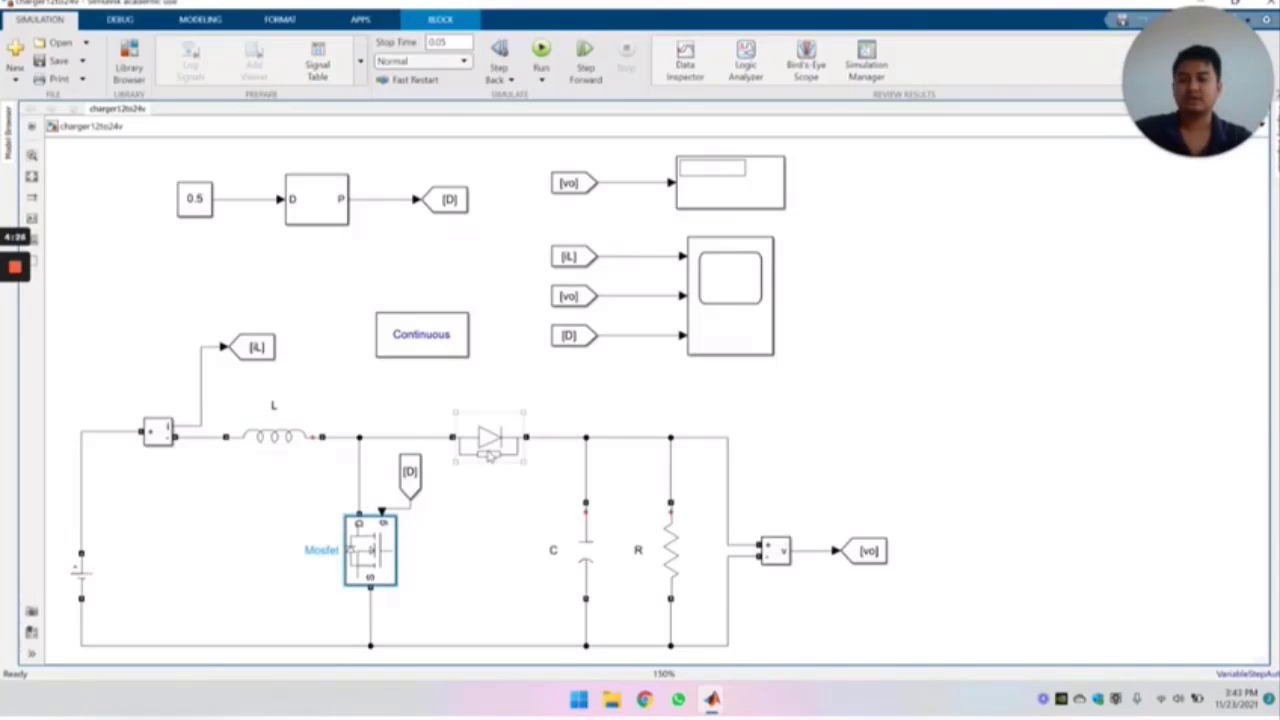
left_click(478, 450)
left_click(84, 575)
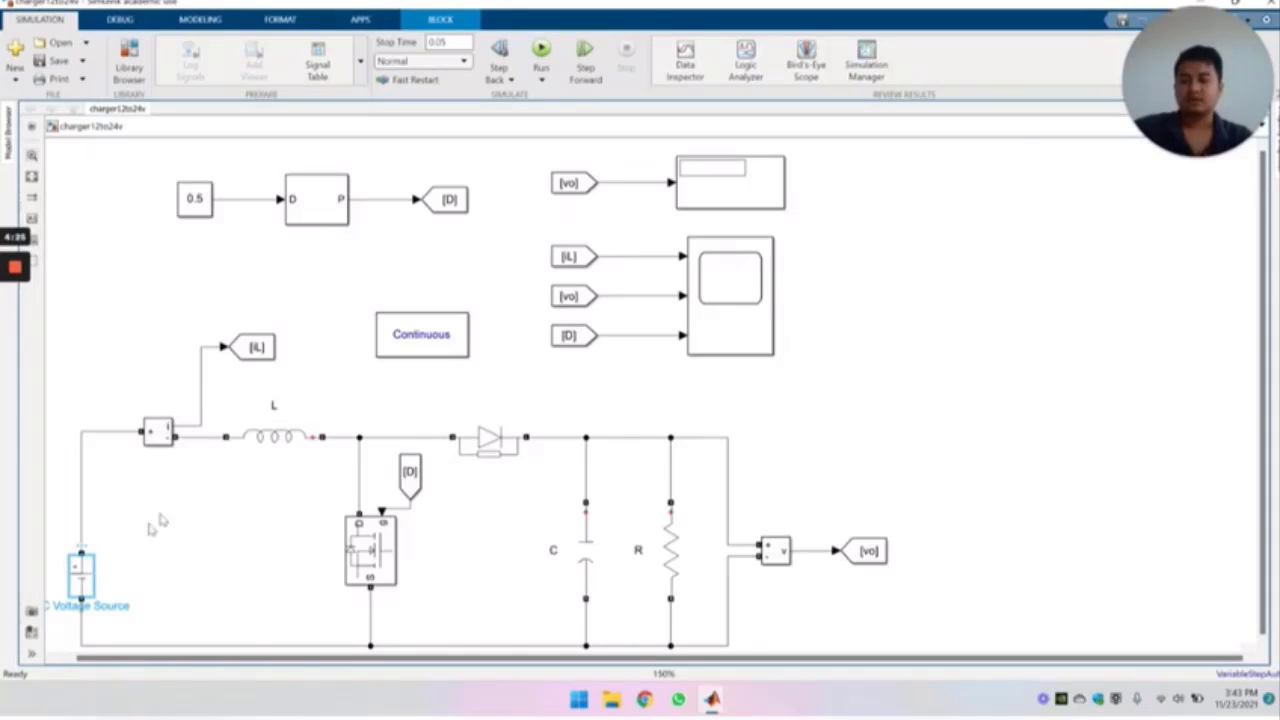
left_click(776, 549)
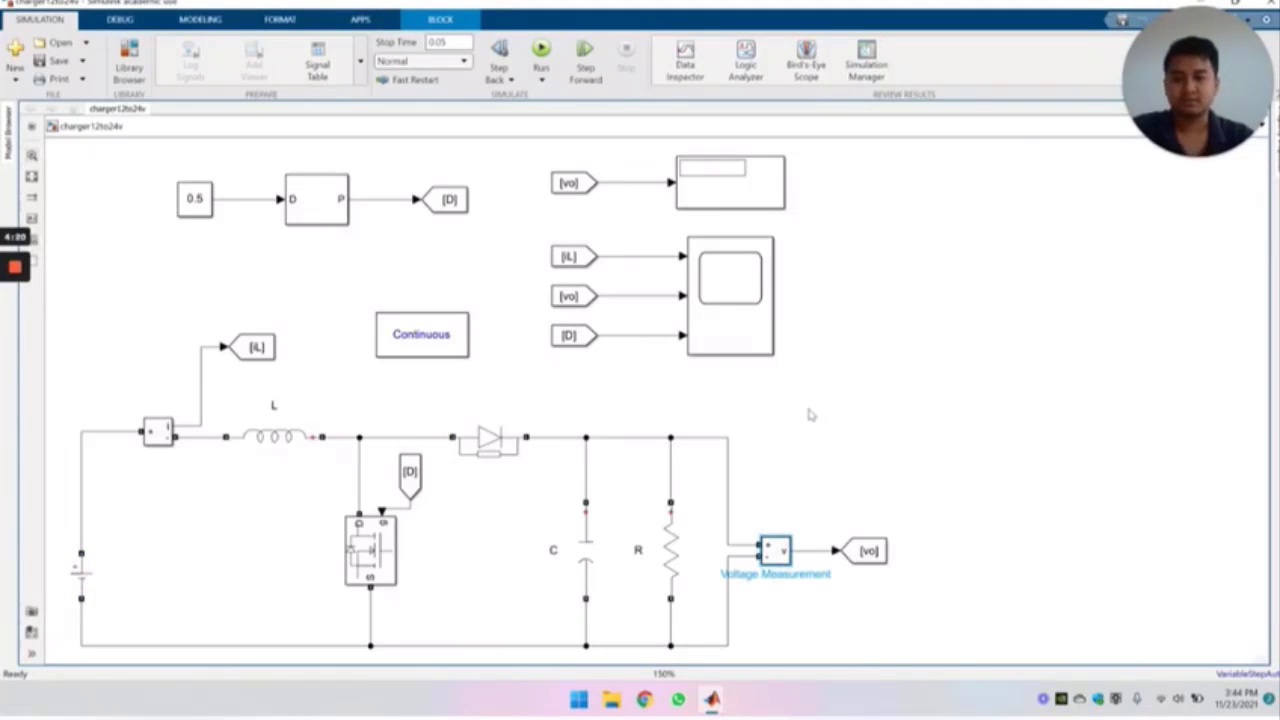
left_click(714, 312)
left_click(714, 194)
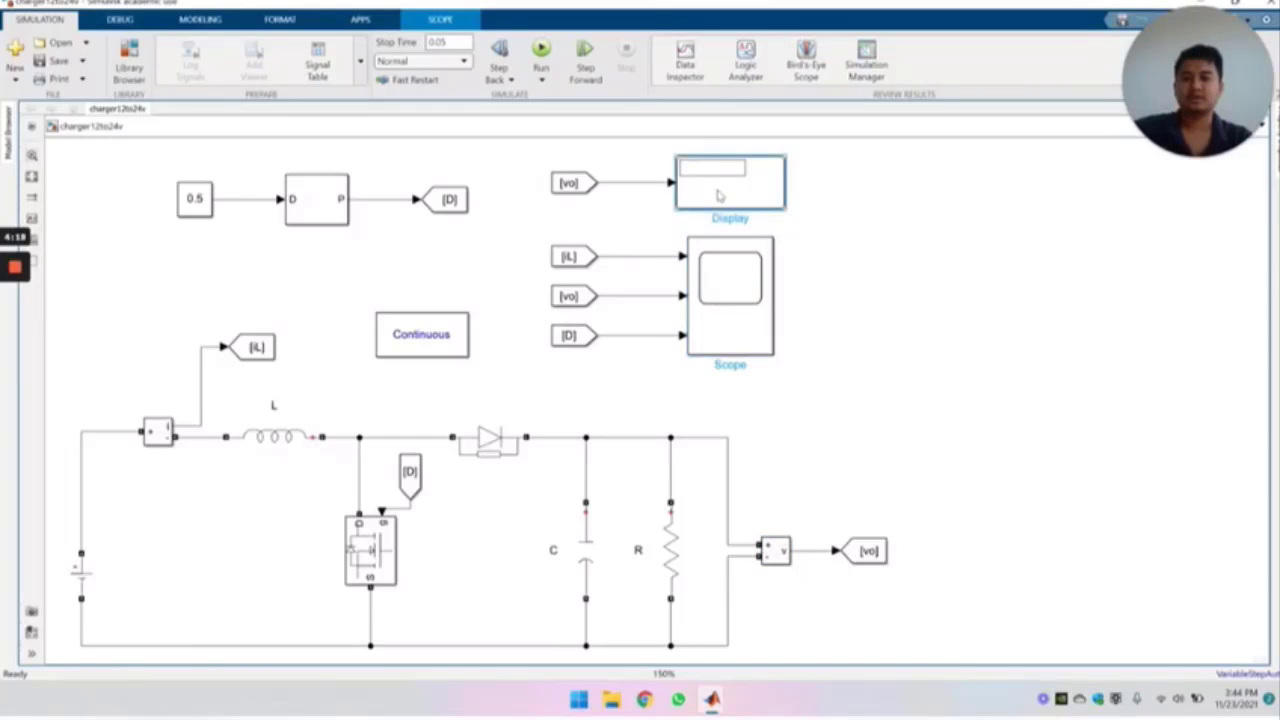
left_click(849, 300)
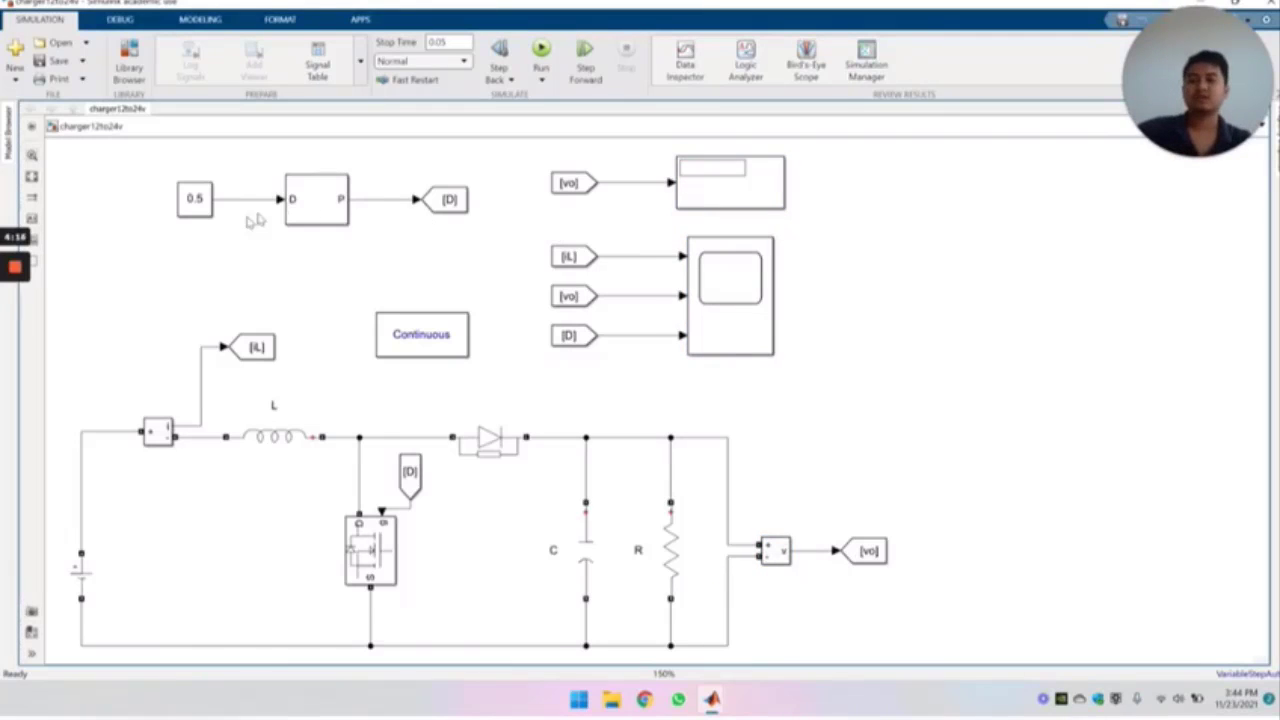
Review the duty-cycle Constant block and the PWM Generator's switching frequency and sample time parameters.
left_click(206, 205)
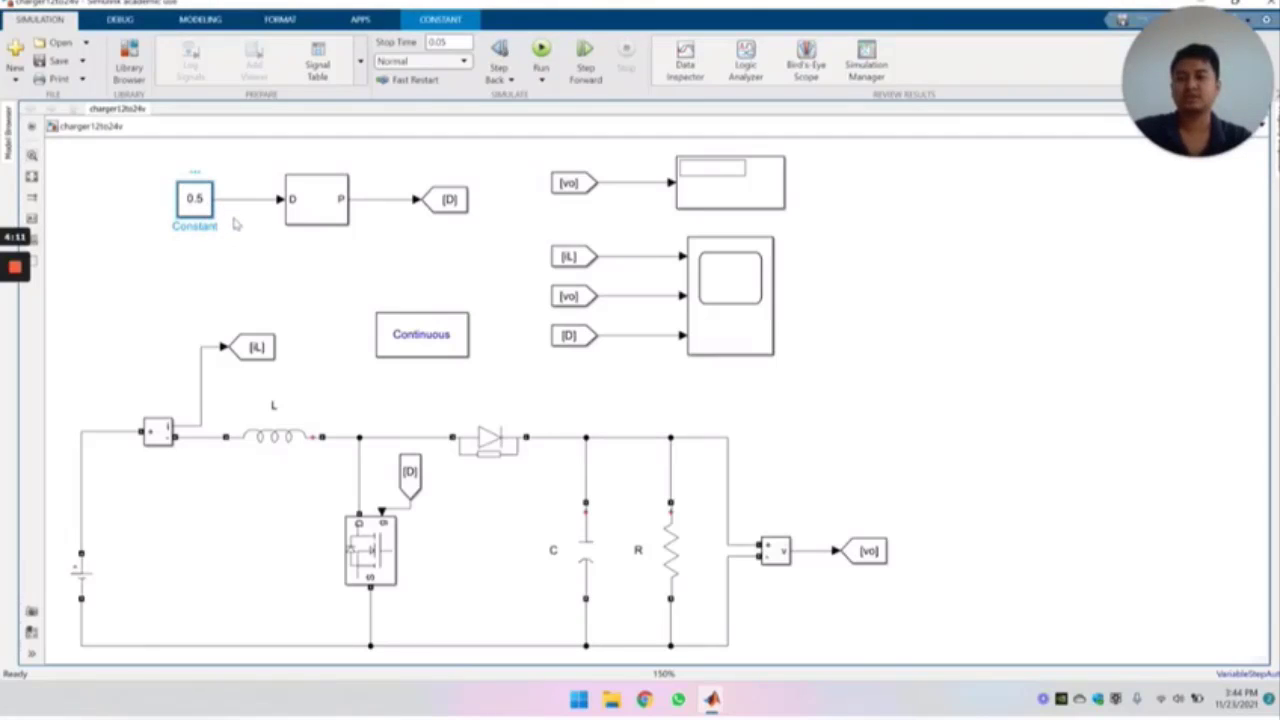
left_click(312, 212)
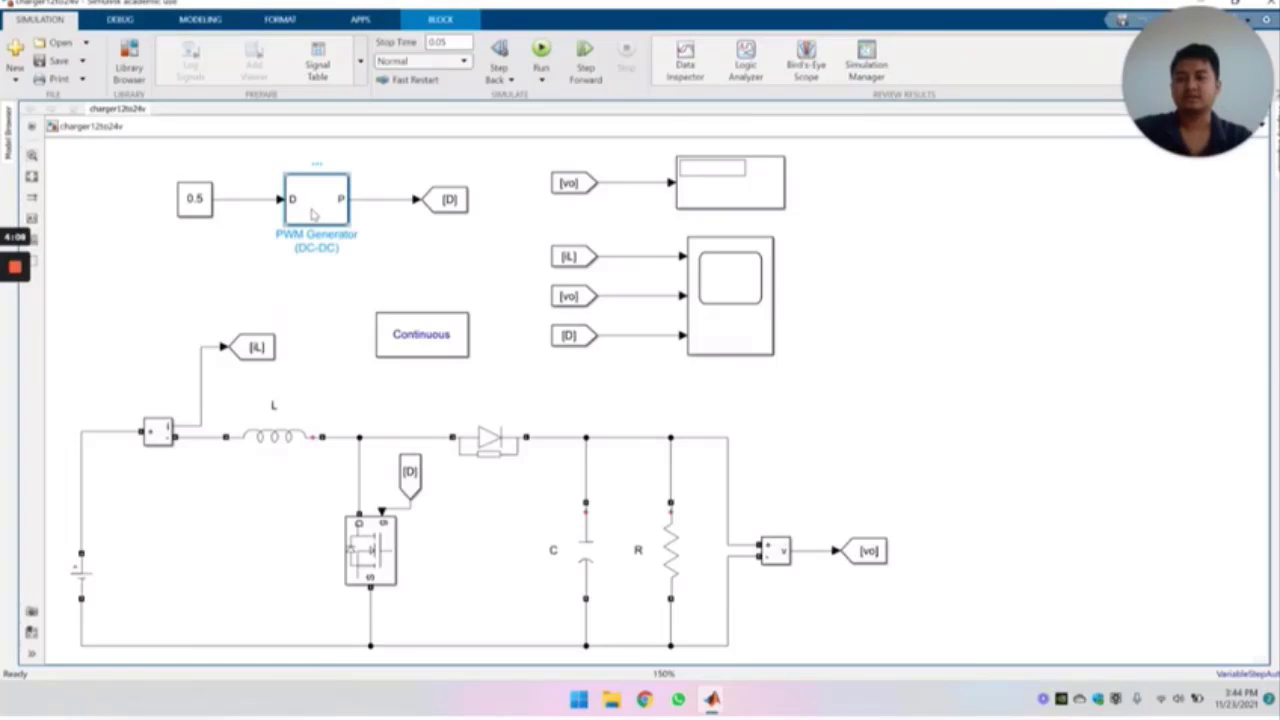
double_click(313, 213)
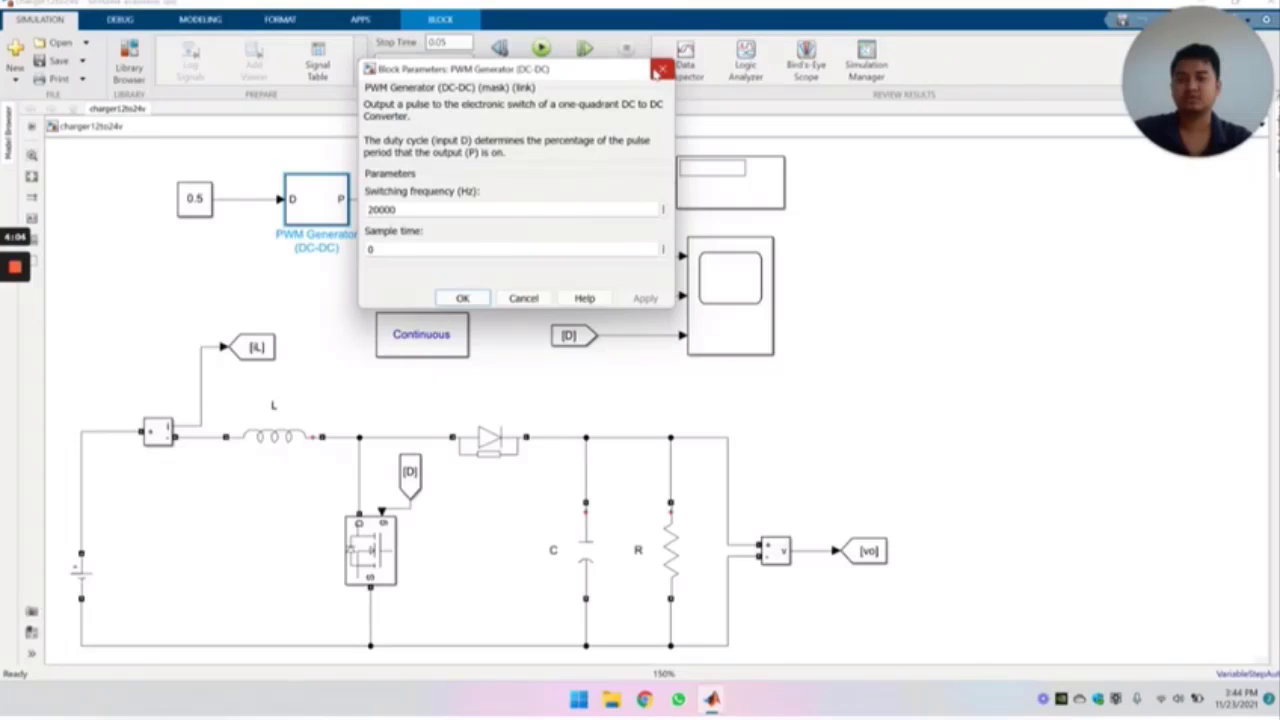
left_click(661, 69)
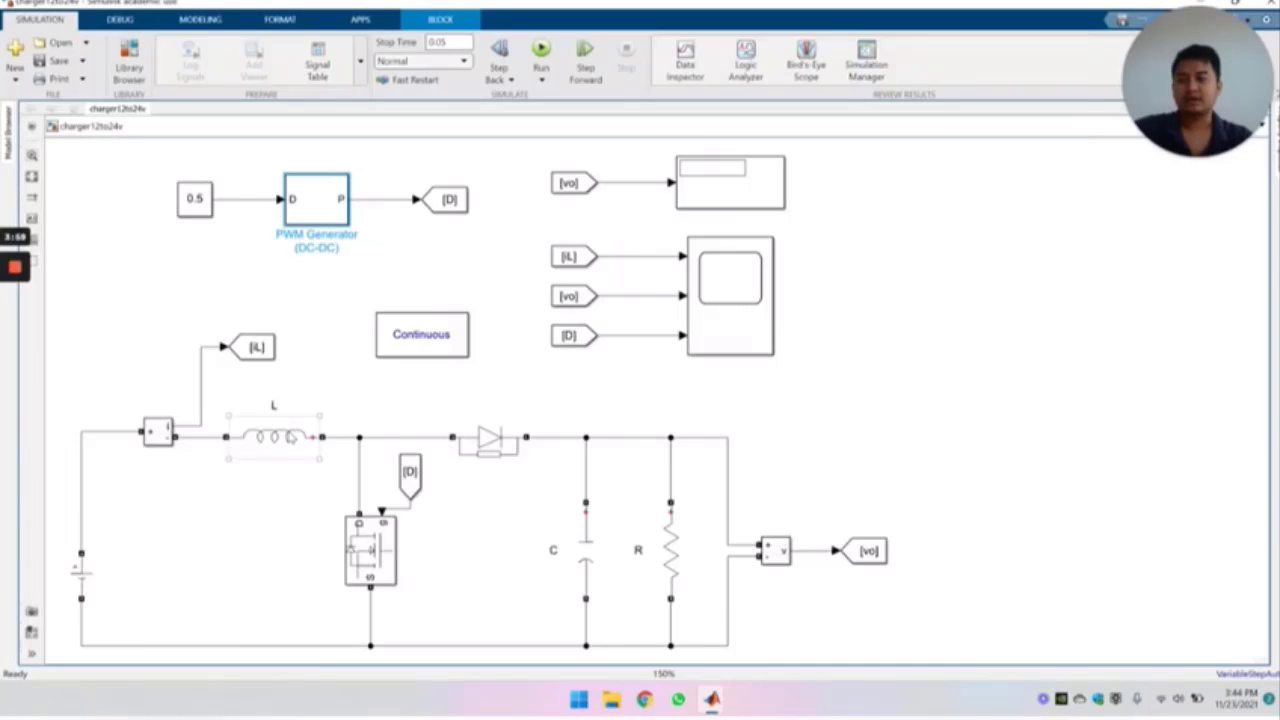
Check the inductance, capacitance and resistance parameters of the L, C and R blocks.
double_click(290, 437)
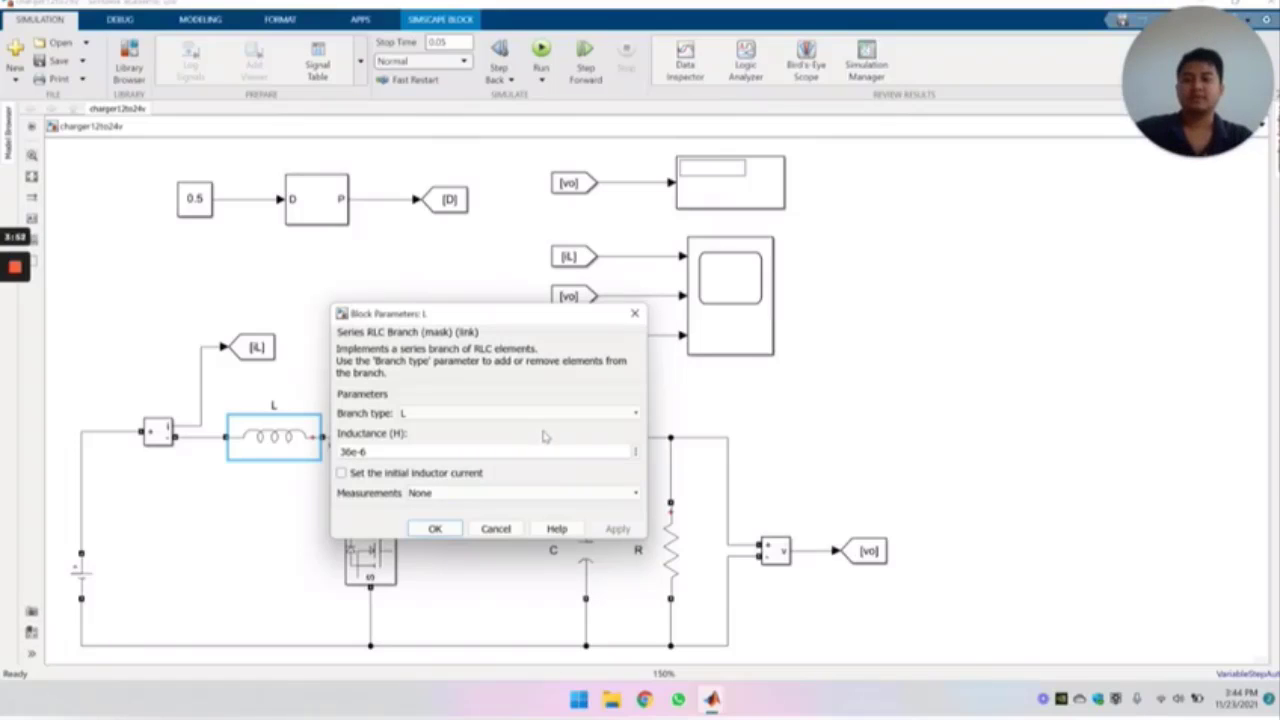
left_click(636, 316)
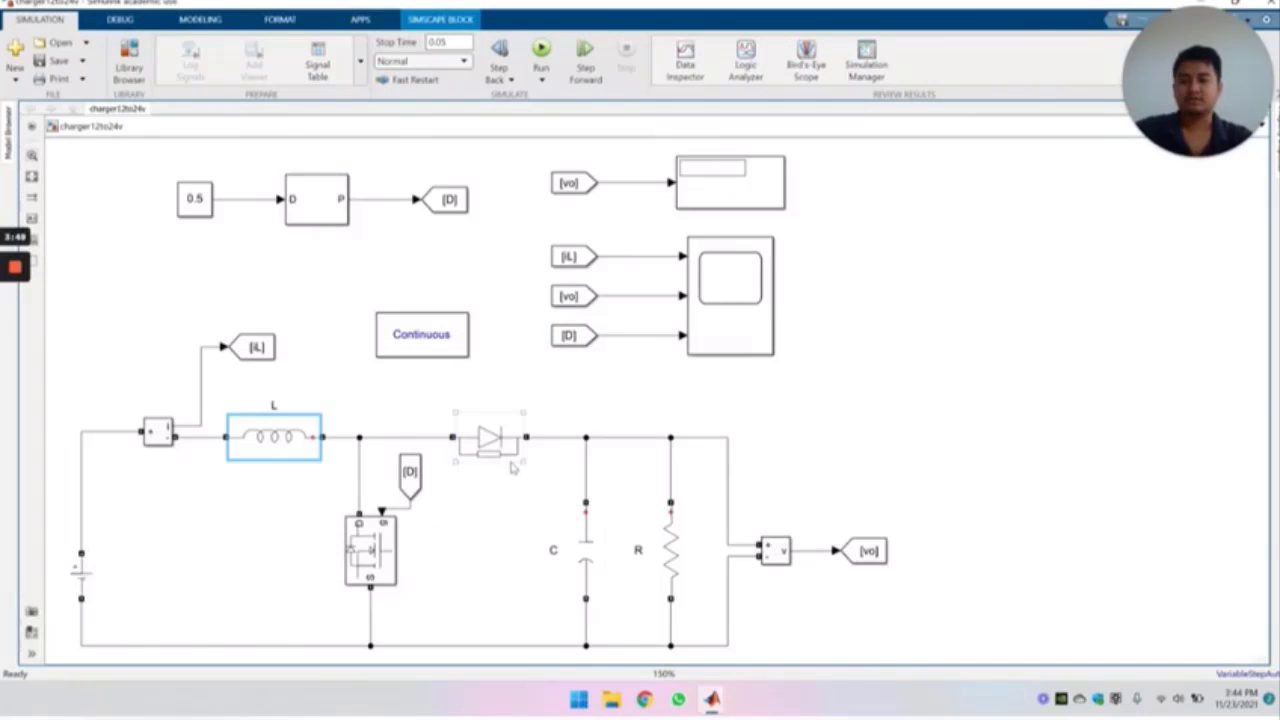
double_click(592, 552)
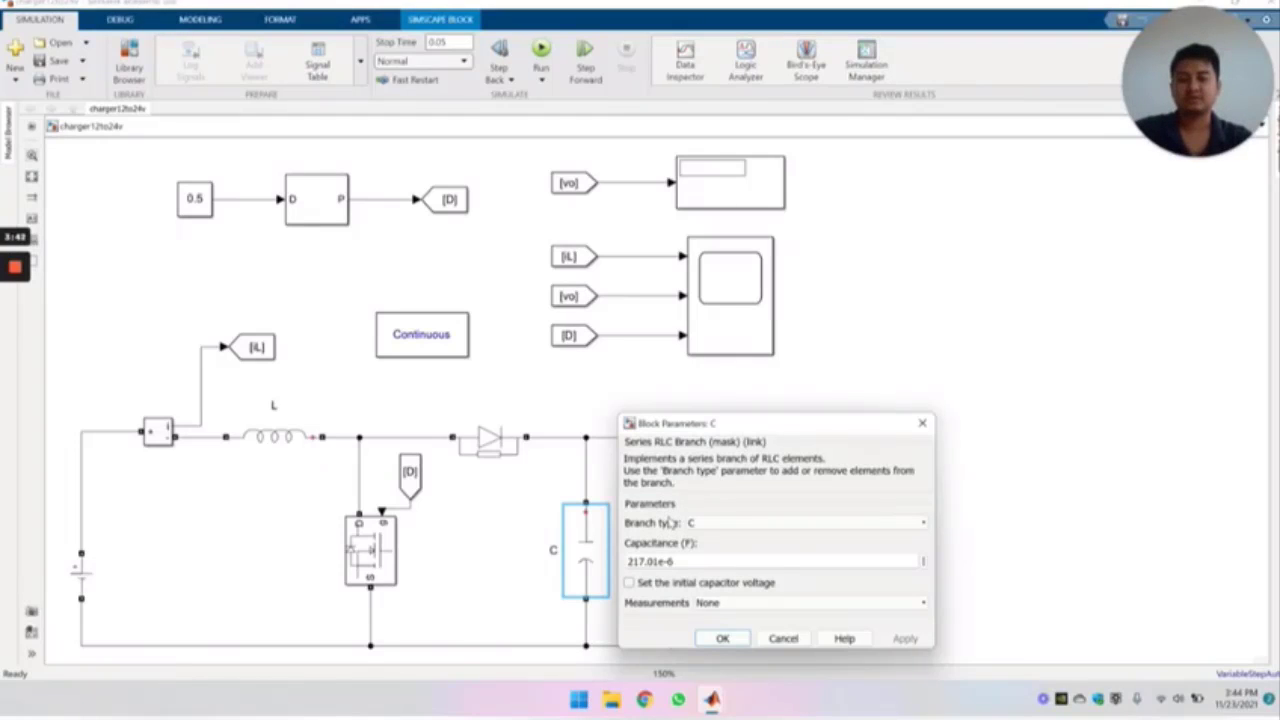
left_click(922, 423)
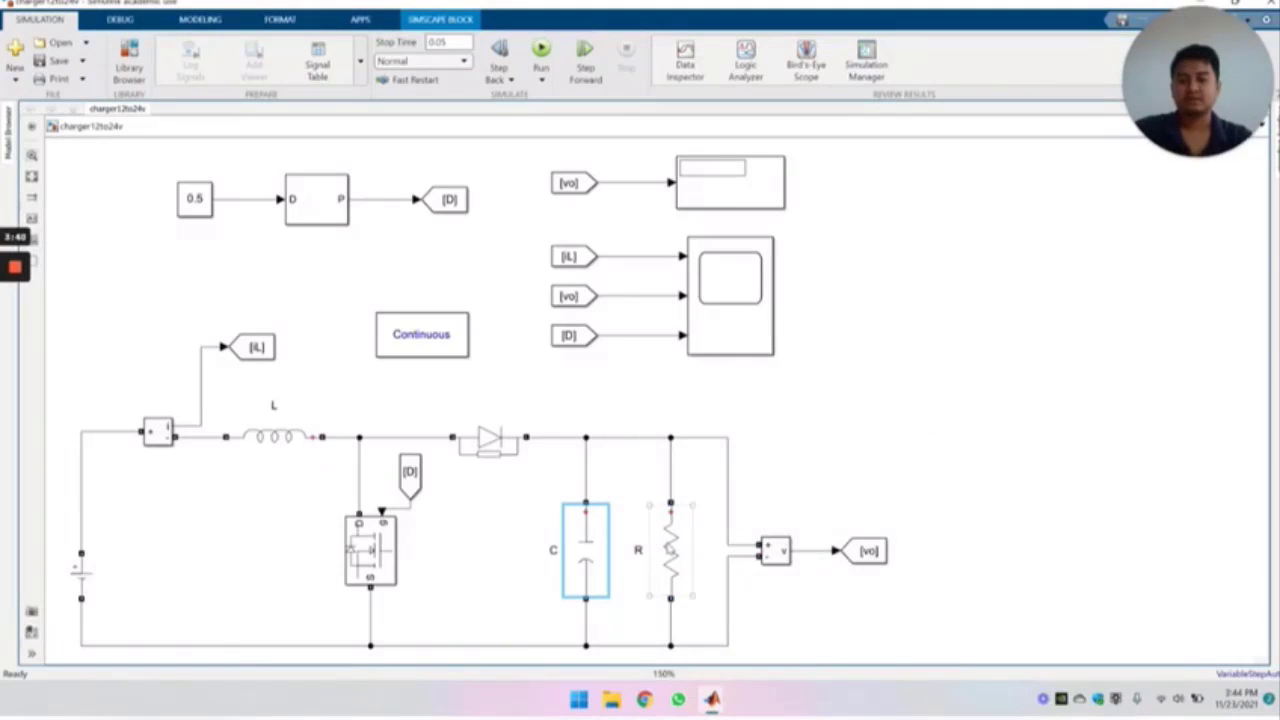
double_click(671, 549)
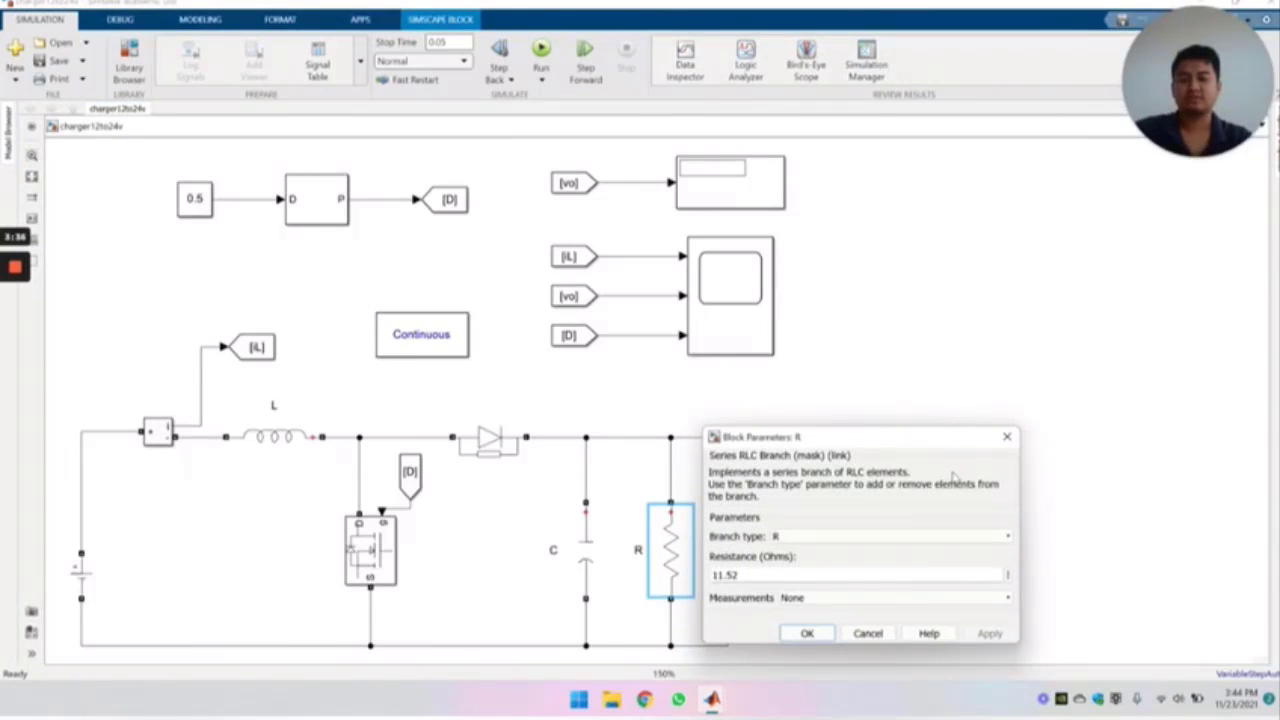
left_click(1007, 437)
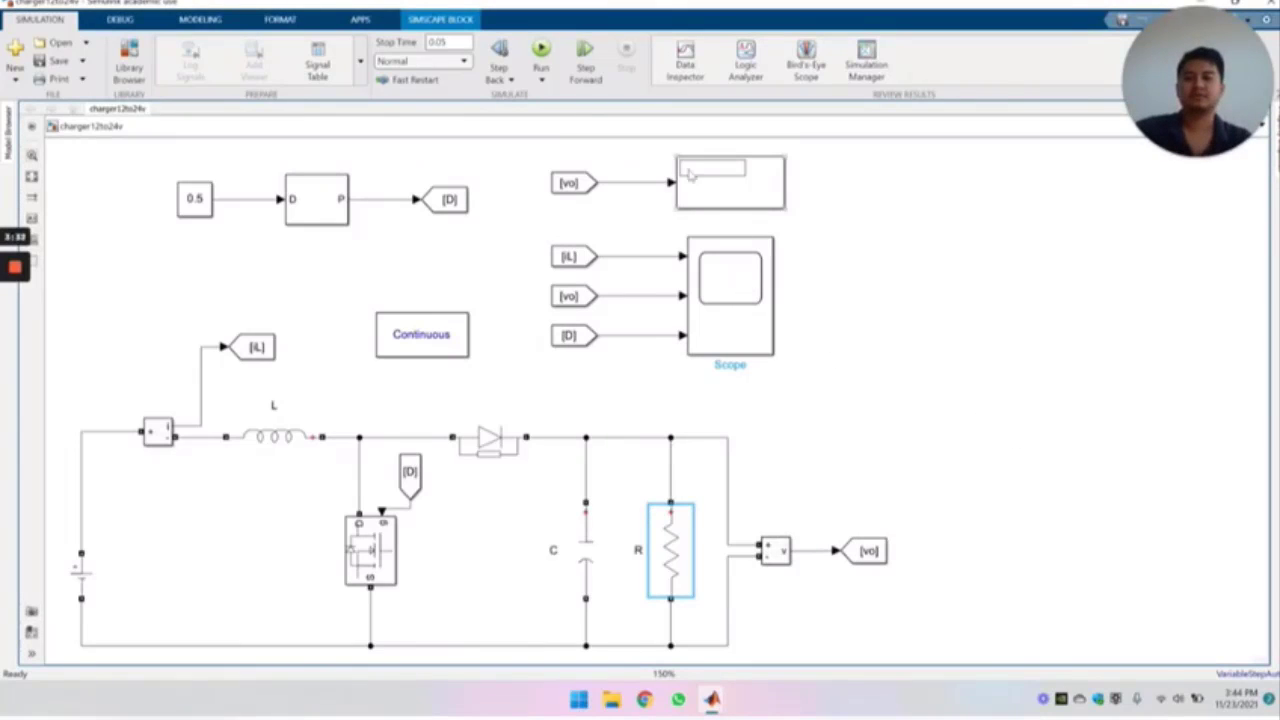
Run the simulation and view the inductor current, output voltage and PWM waveforms in the Scope.
left_click(546, 57)
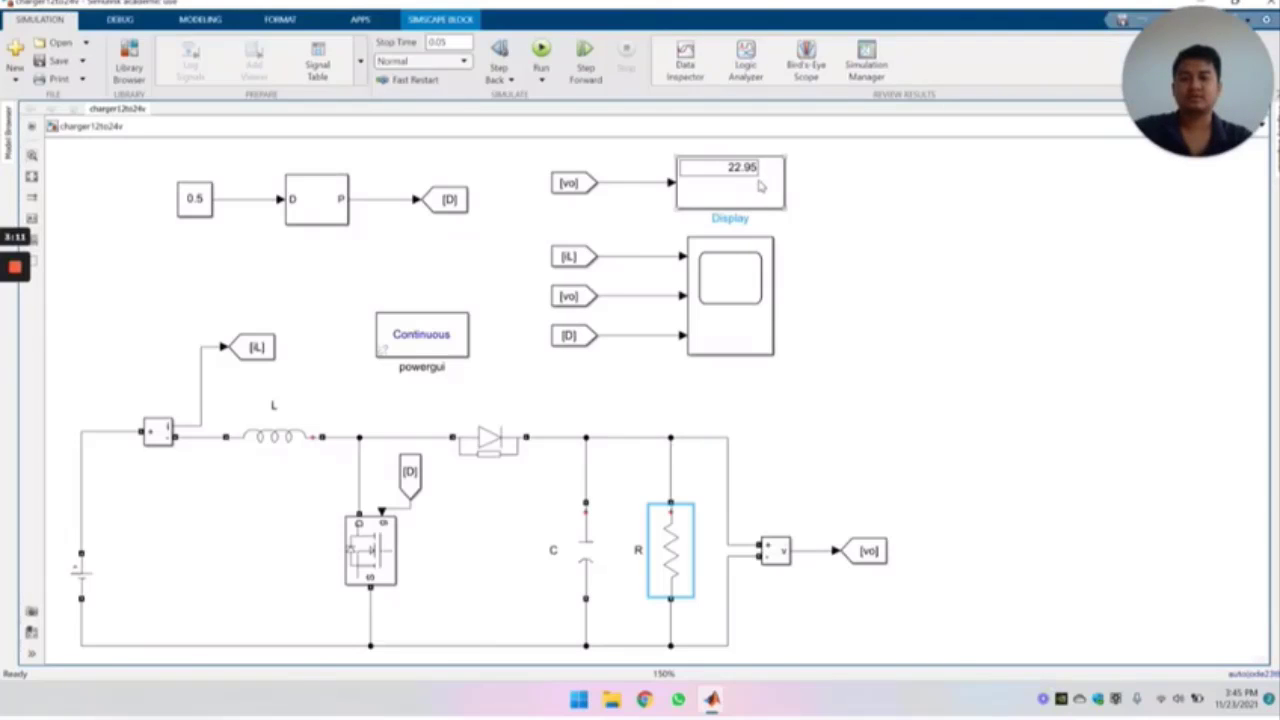
left_click(764, 293)
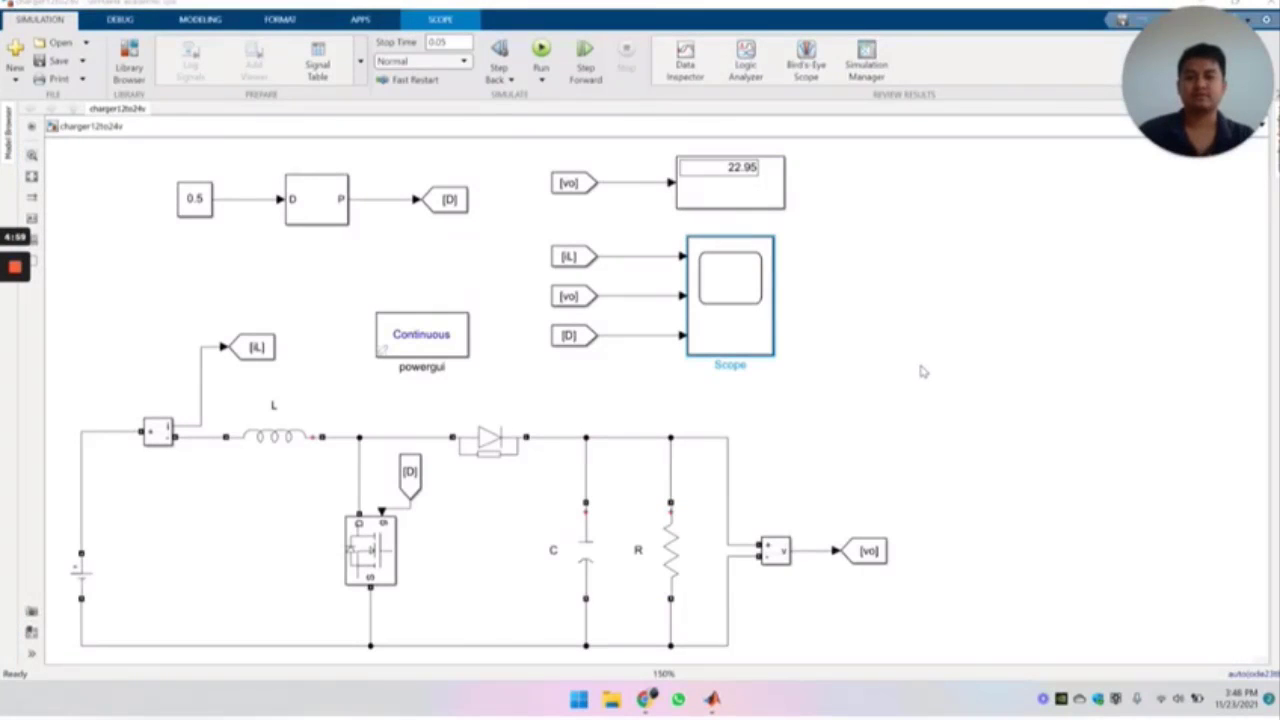
double_click(733, 305)
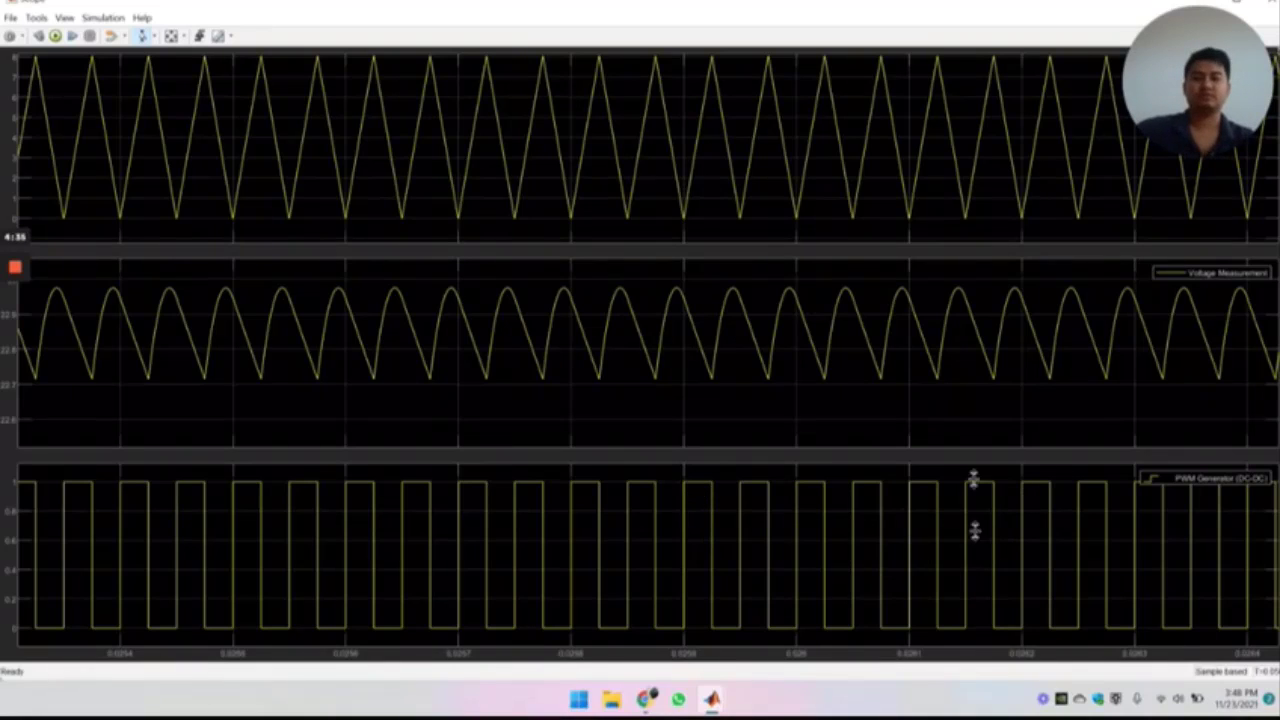
mouse_move(22, 275)
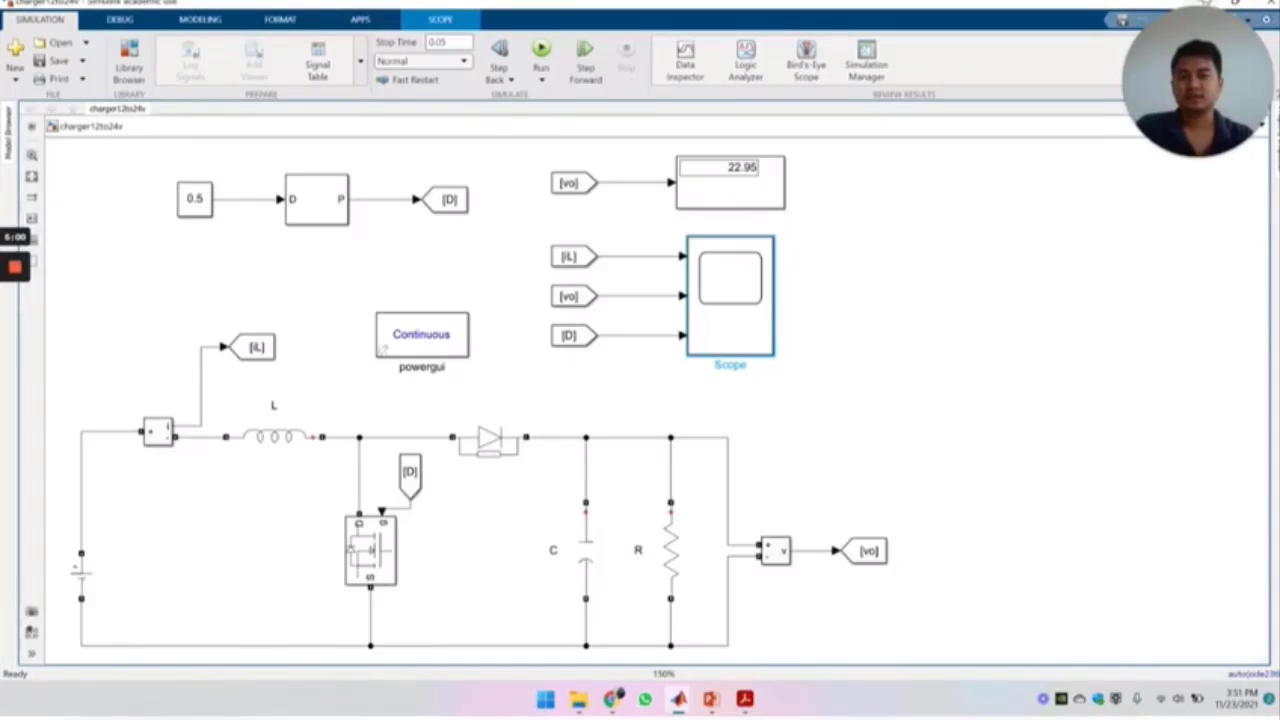
Switch to the lab sheet PDF in Acrobat Reader, read instruction (vii) on increasing Lmin, and return to the charger12to24v model in Simulink.
key("alt+Tab")
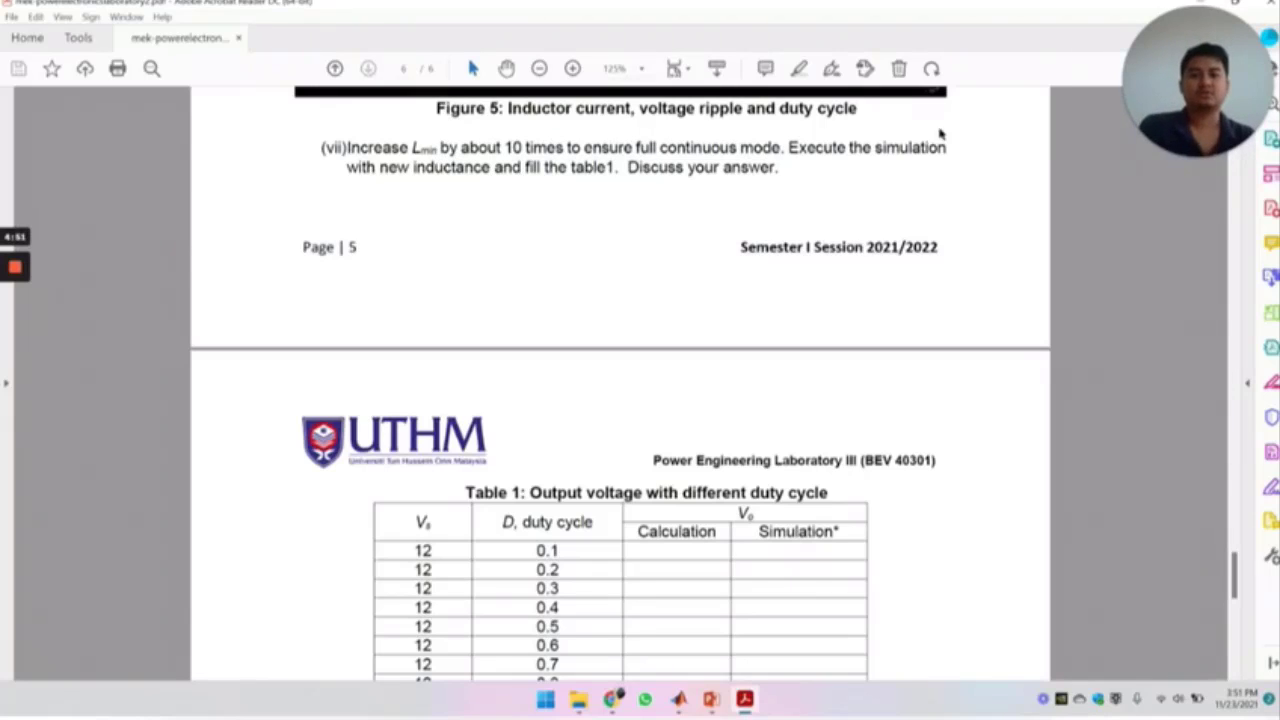
mouse_move(678, 698)
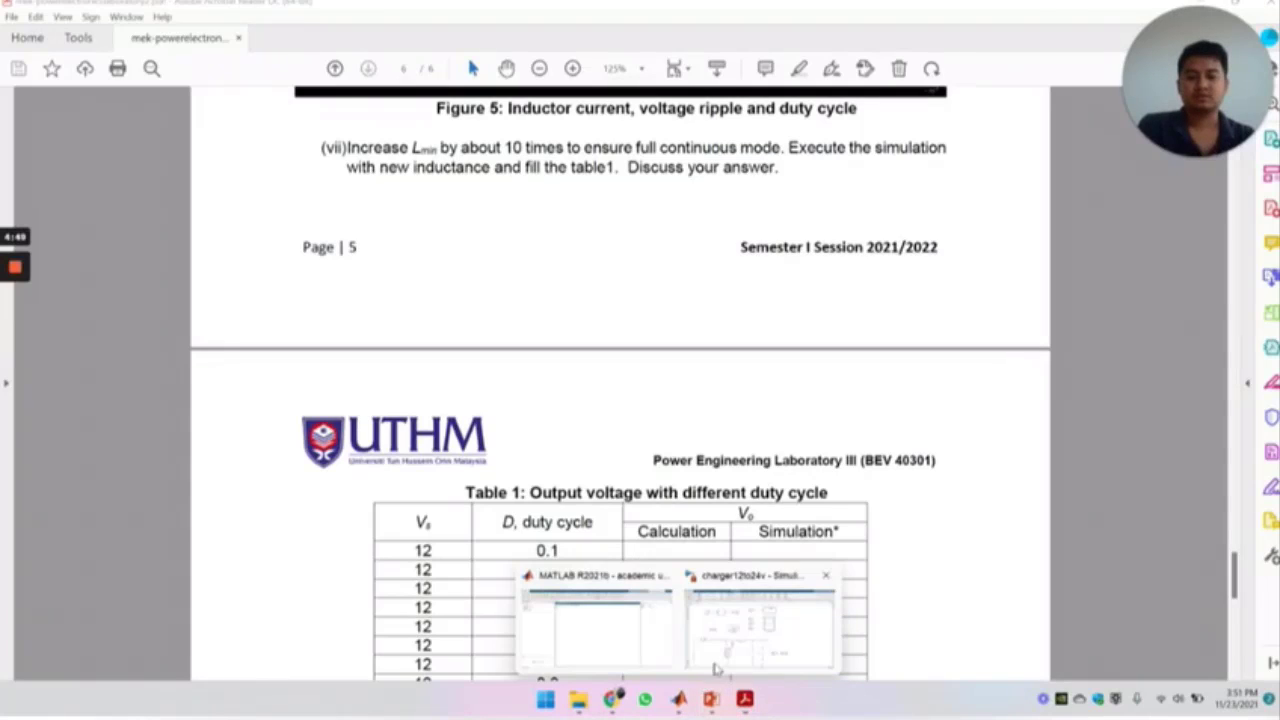
left_click(727, 642)
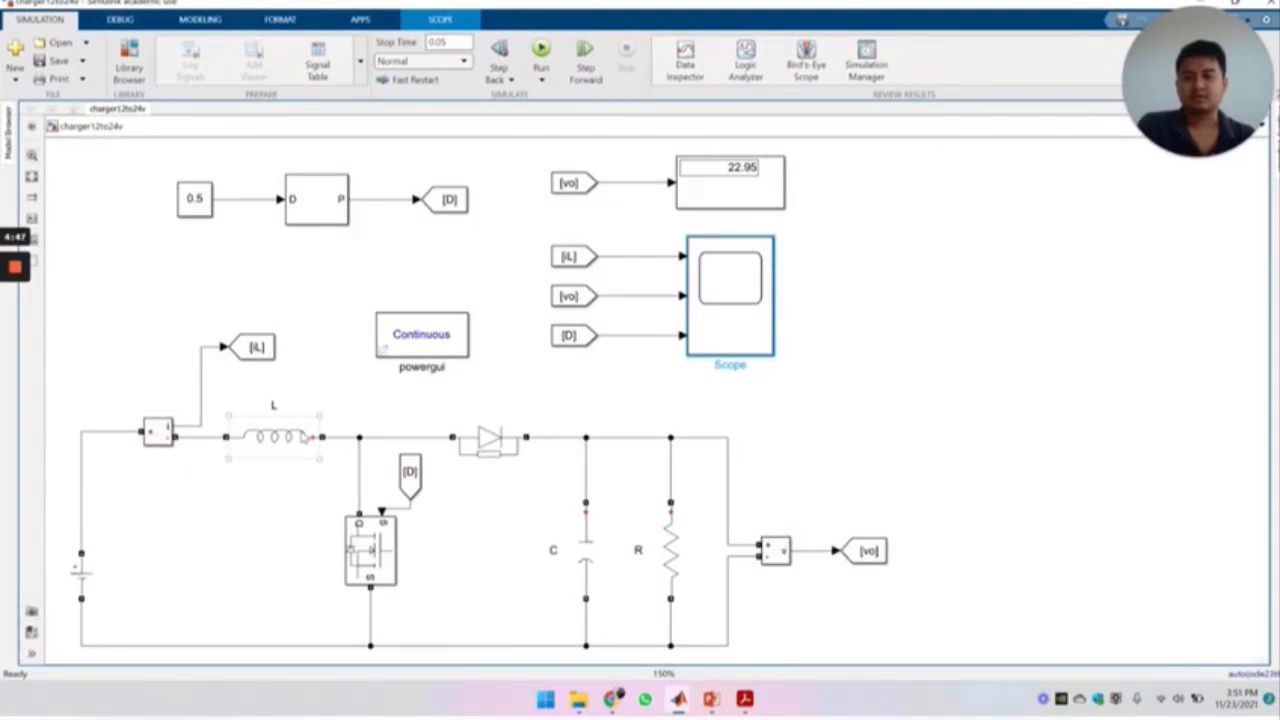
Set the inductance of block L to 360e-6 H.
double_click(304, 436)
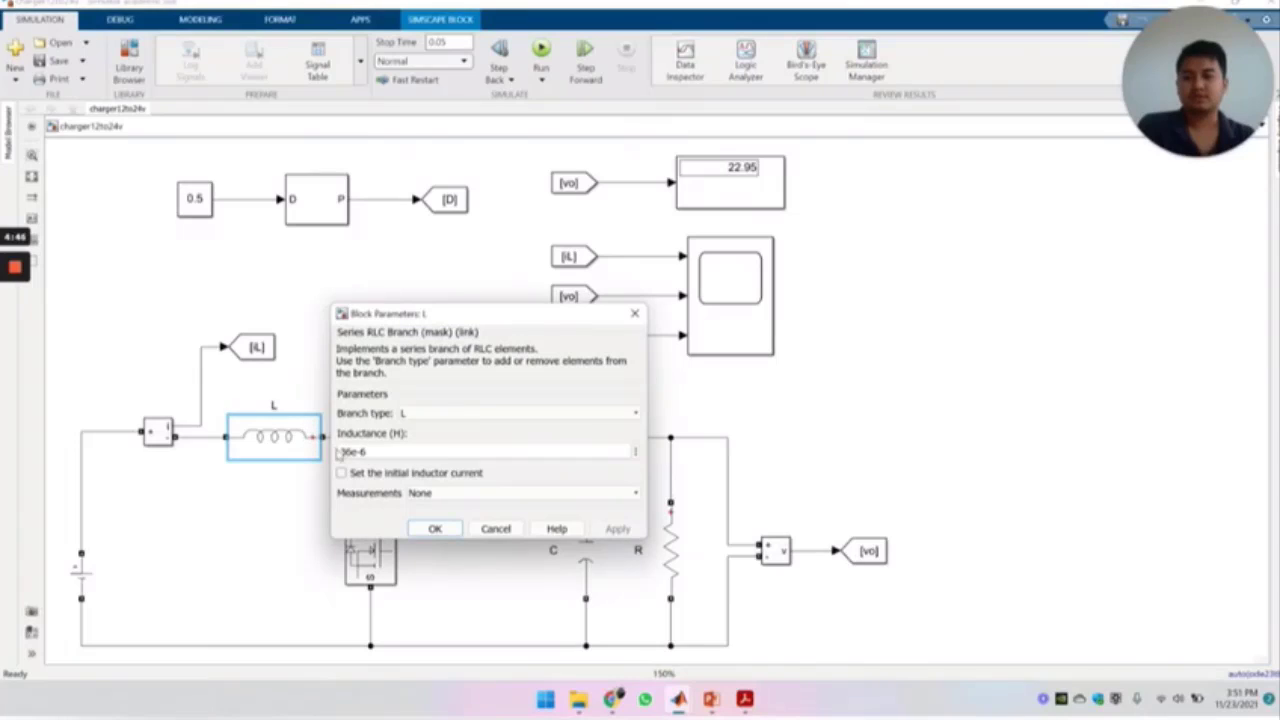
double_click(352, 452)
left_click(352, 452)
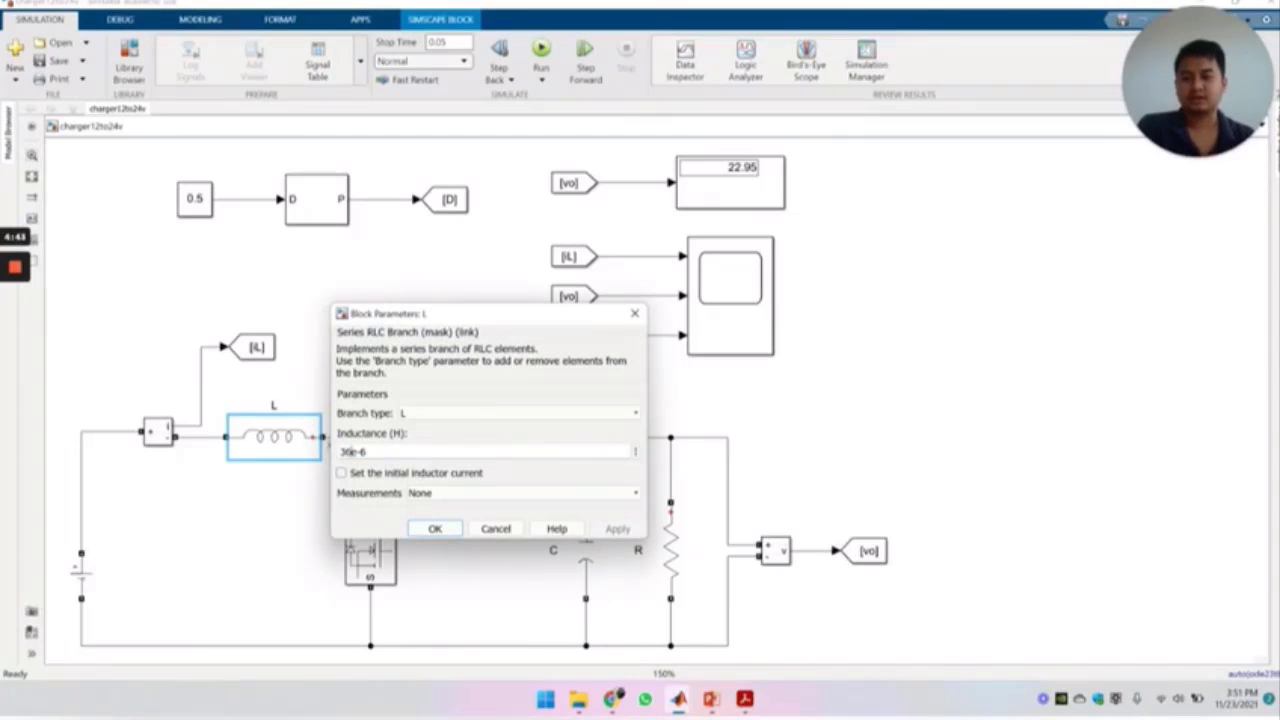
type("0")
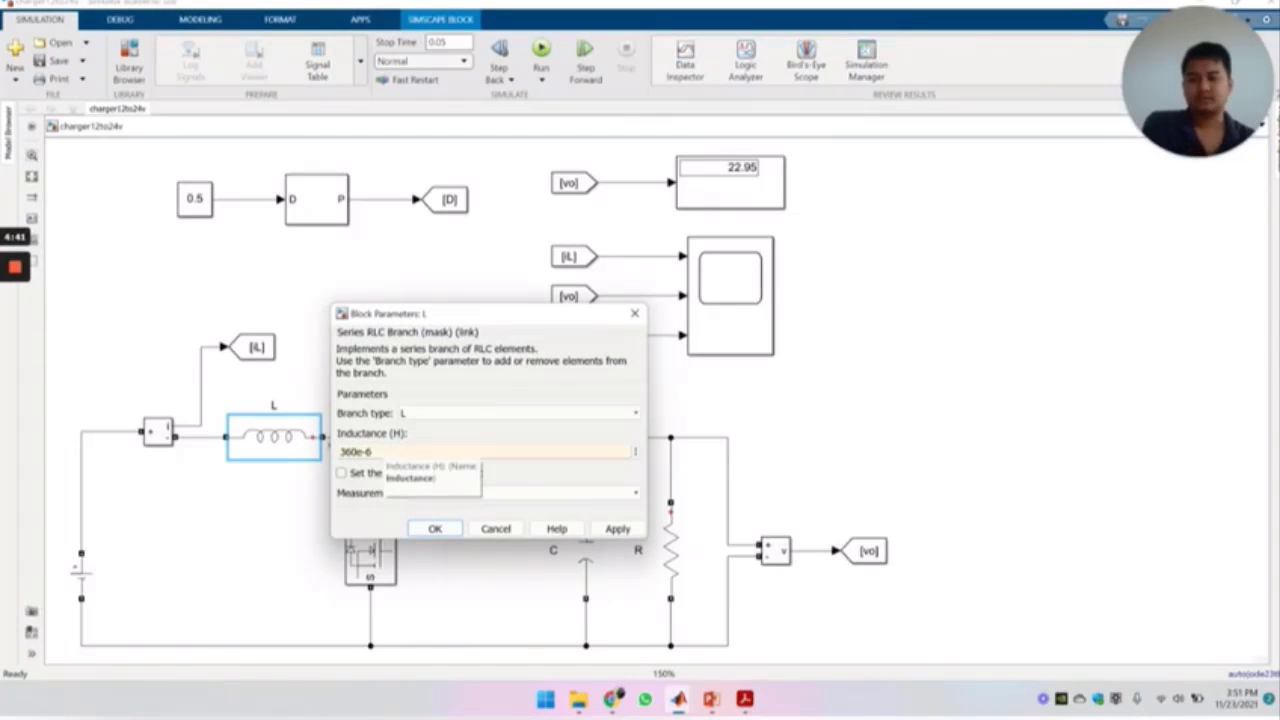
left_click(435, 529)
Set the duty-cycle Constant block's value to 0.1 and run the simulation.
left_click(190, 199)
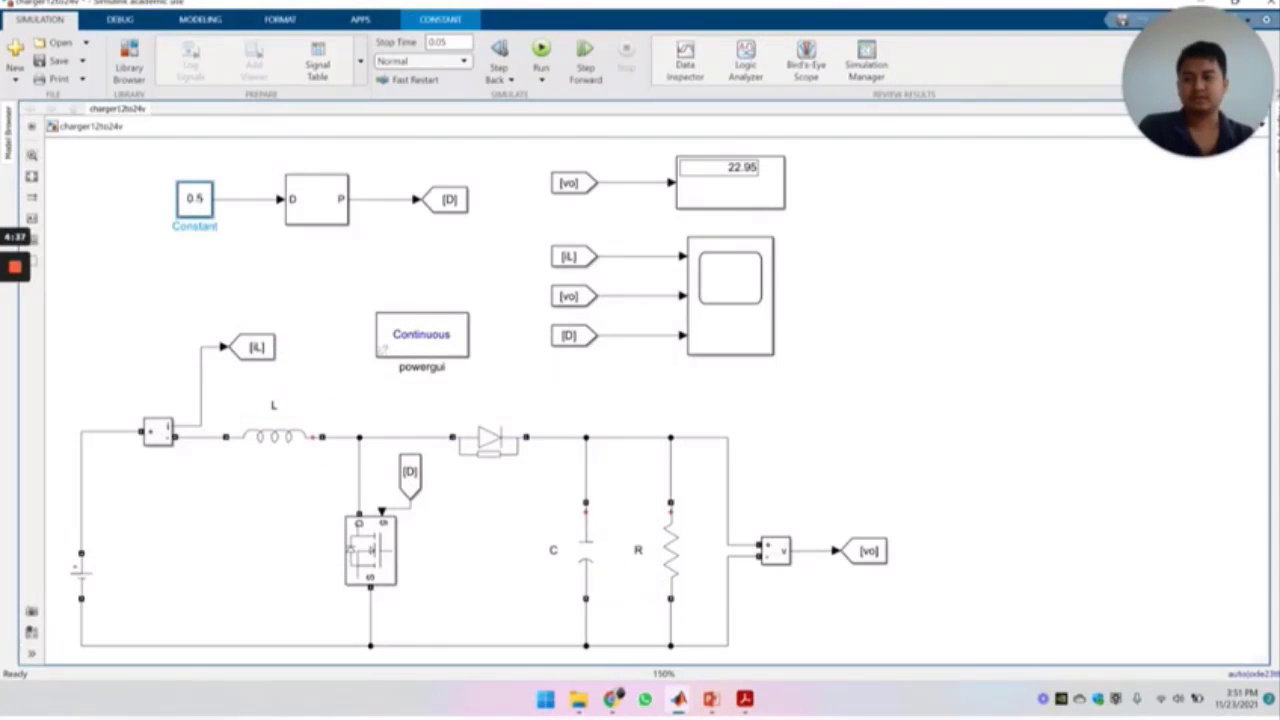
double_click(195, 199)
left_click(245, 211)
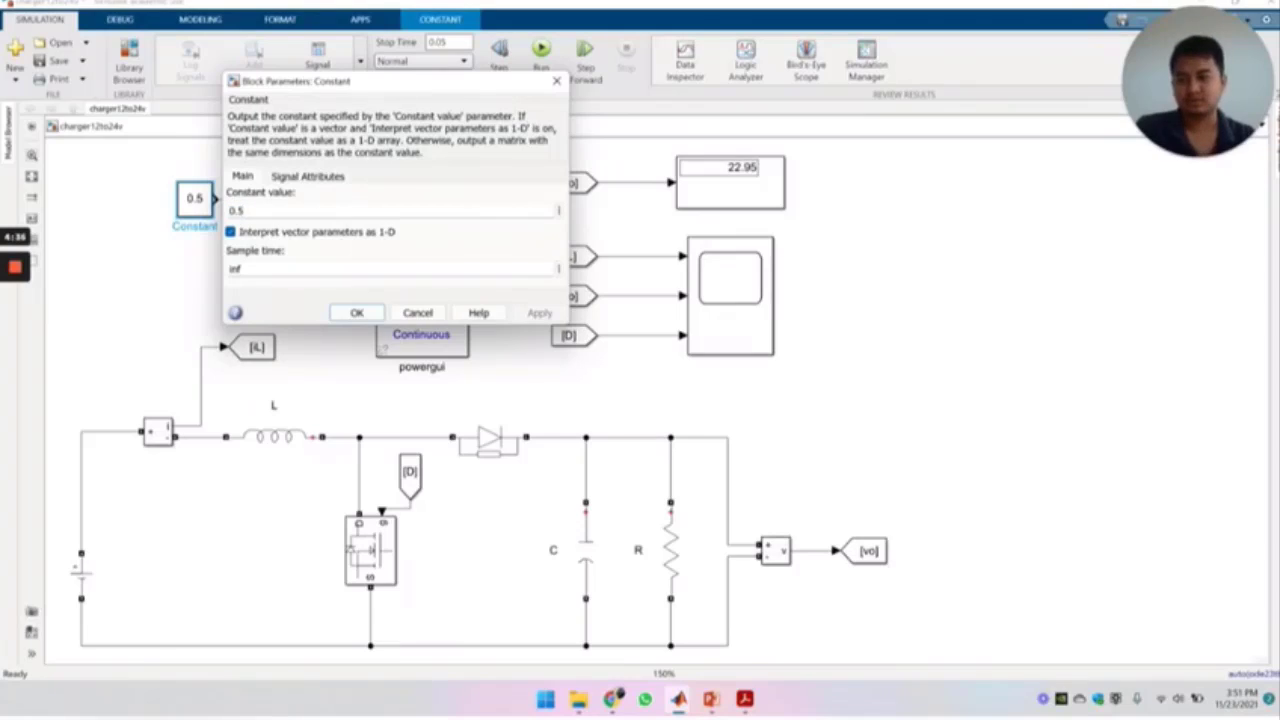
key("BackSpace")
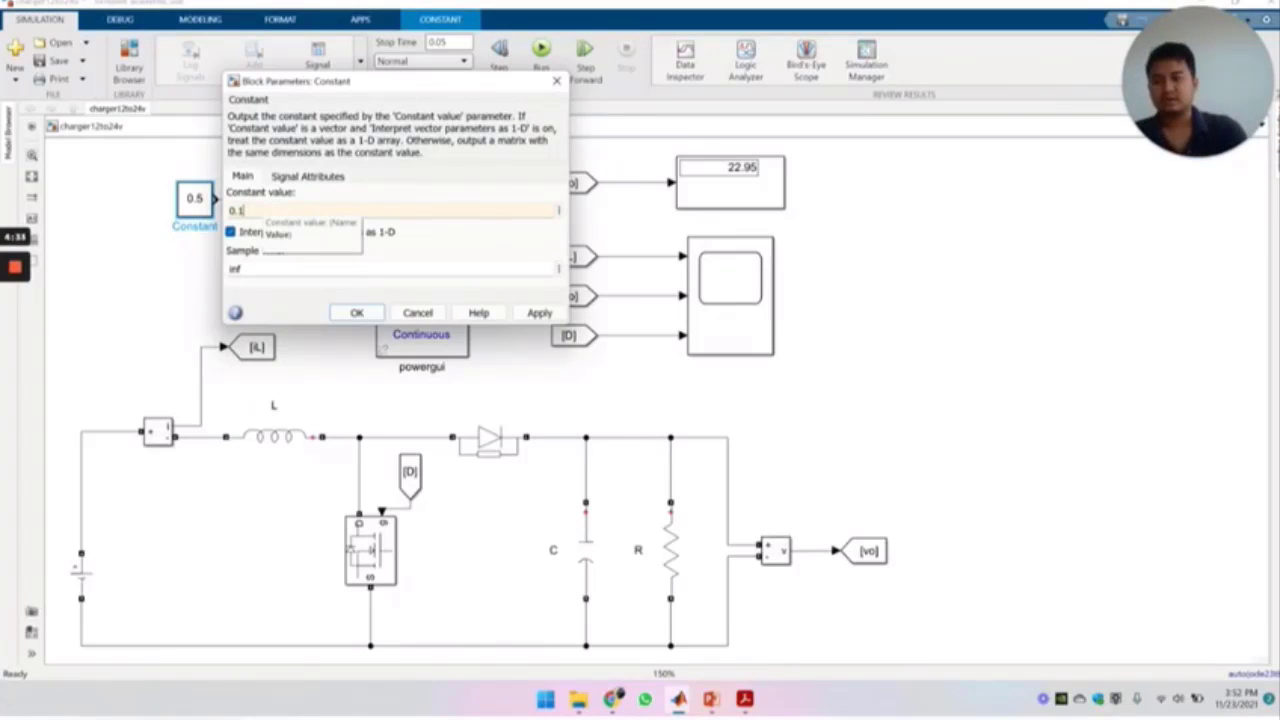
type("1")
left_click(539, 313)
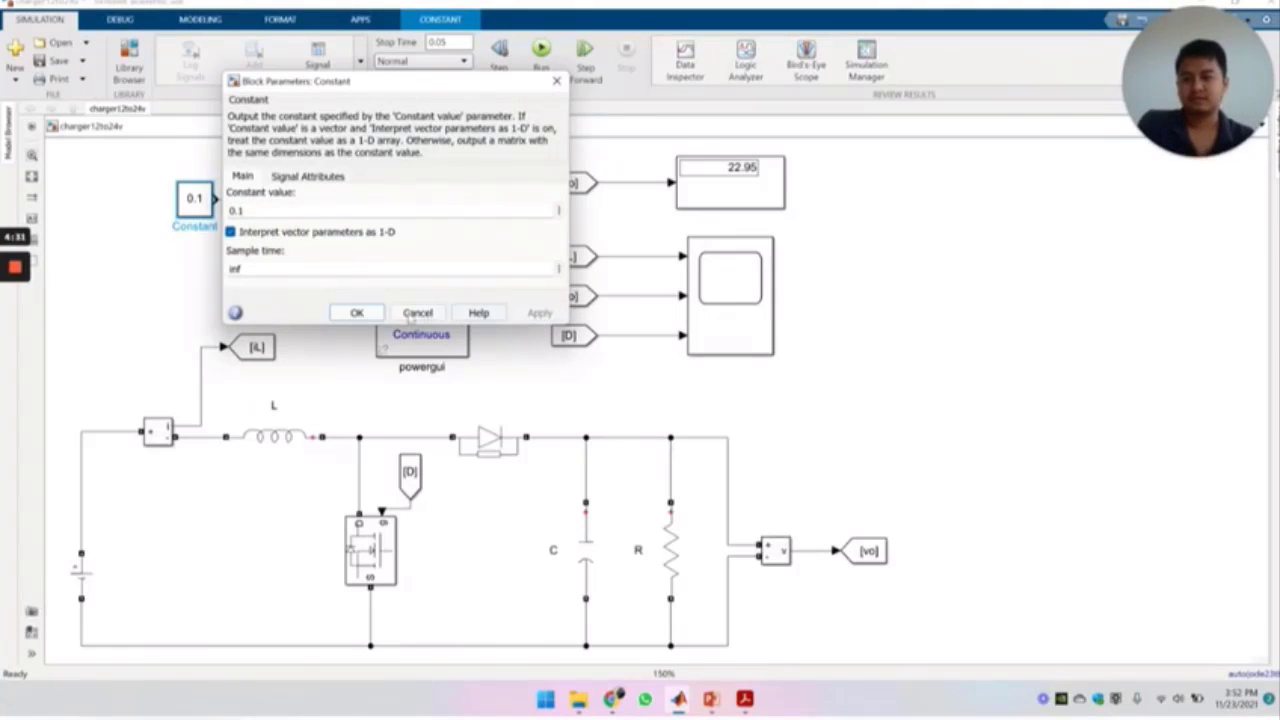
left_click(359, 313)
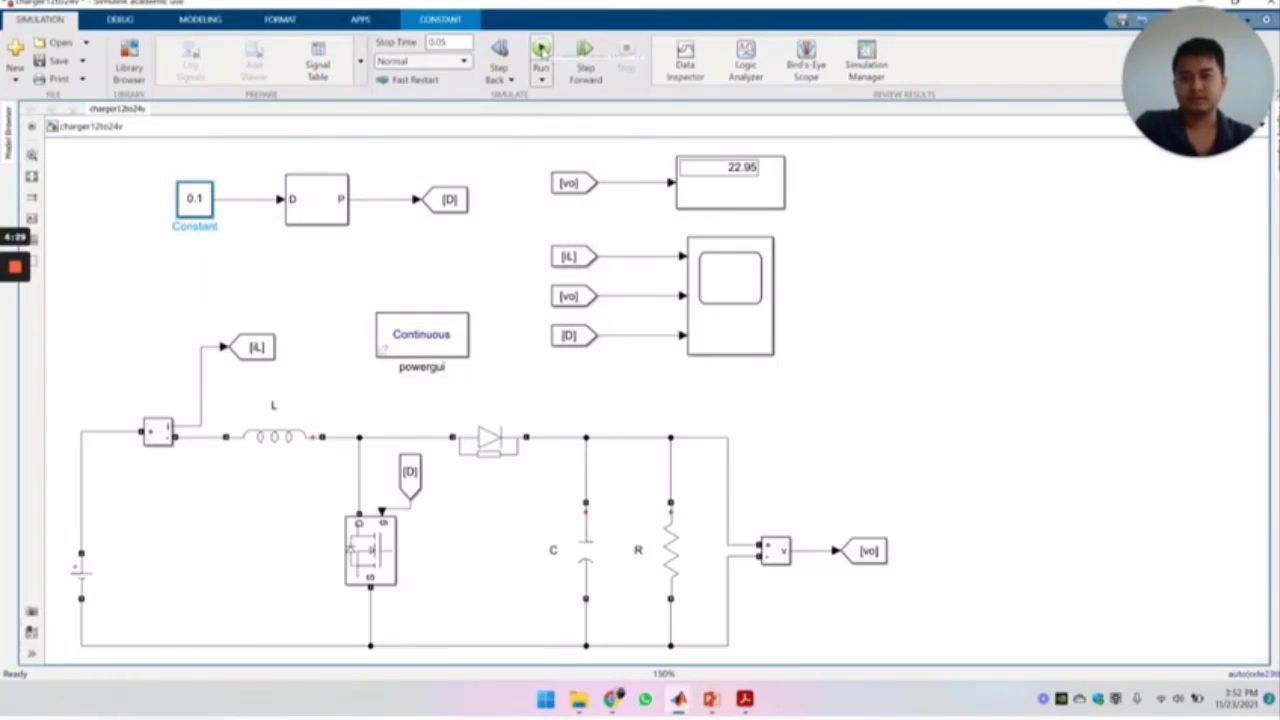
left_click(541, 50)
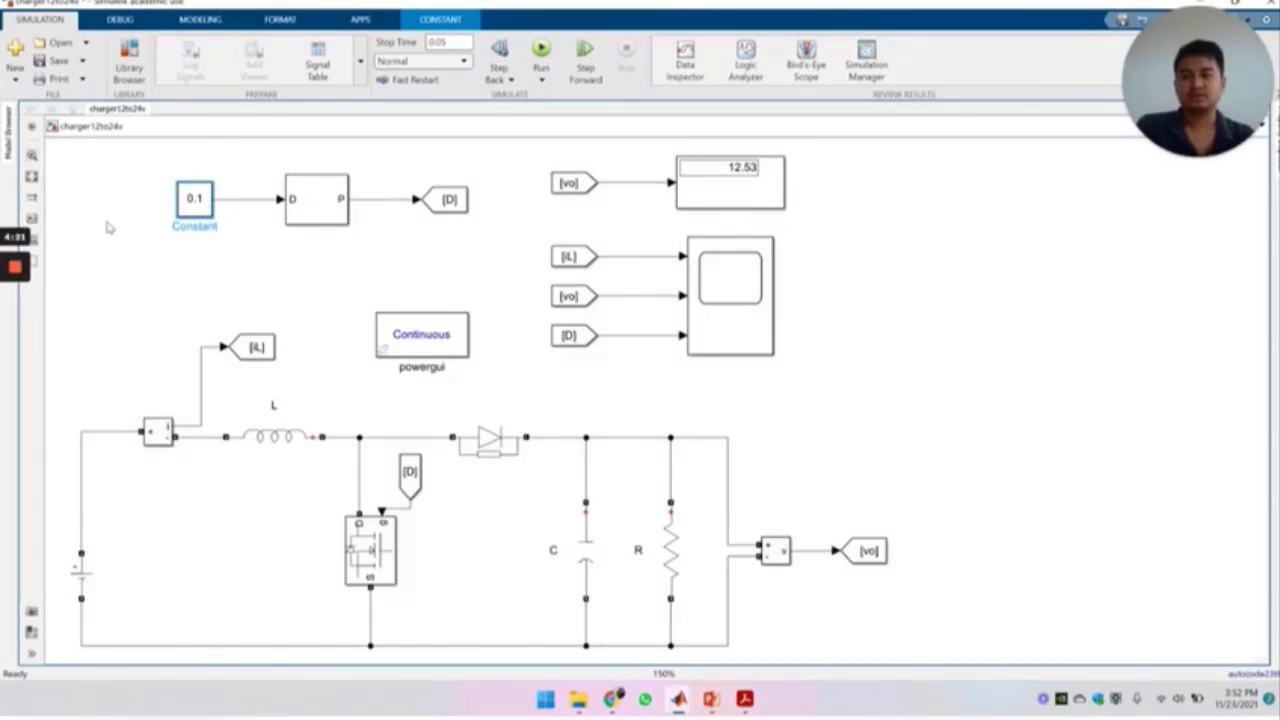
View the duty-cycle Constant's parameters and switch to PowerPoint to review the table of calculated and simulated output voltages.
double_click(197, 199)
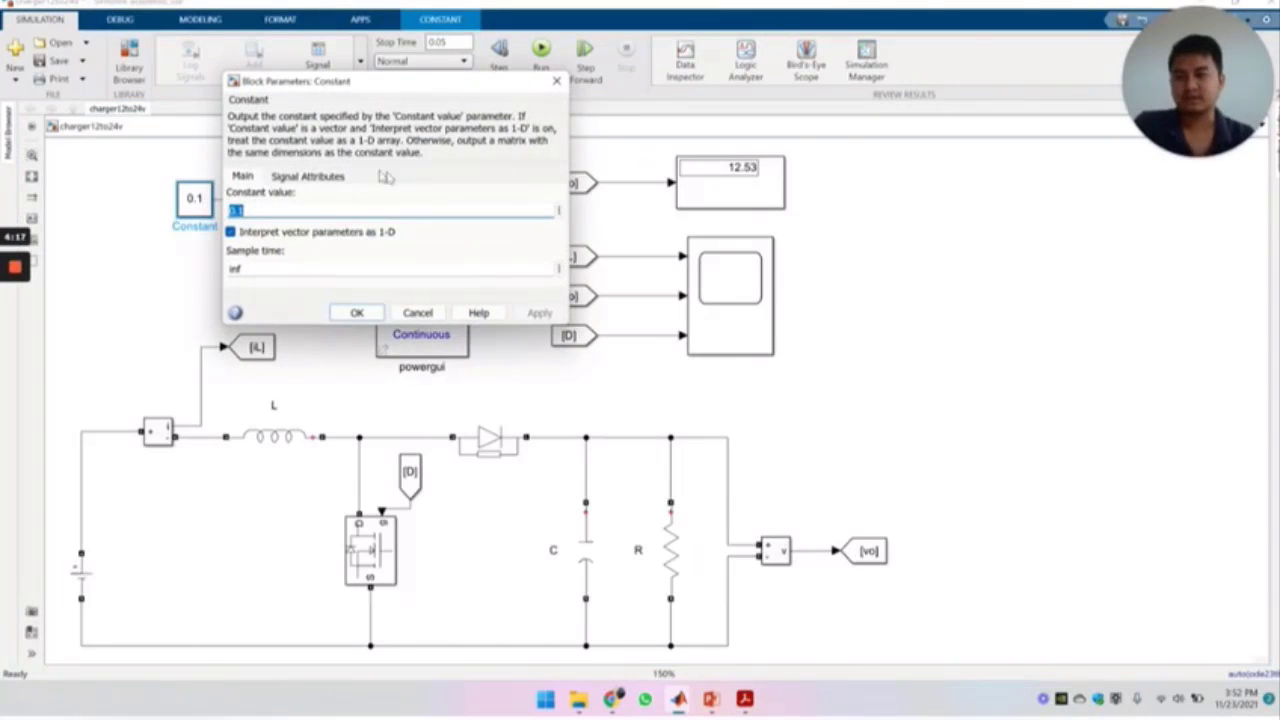
left_click(556, 84)
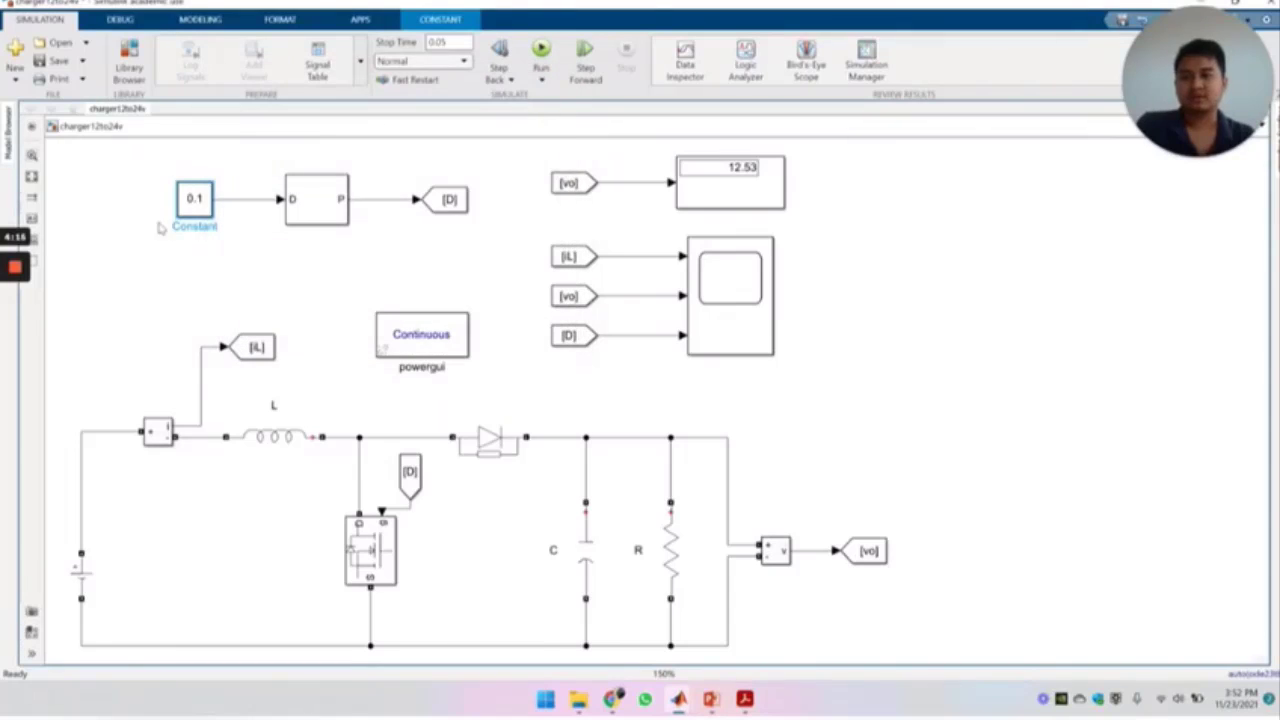
left_click(710, 698)
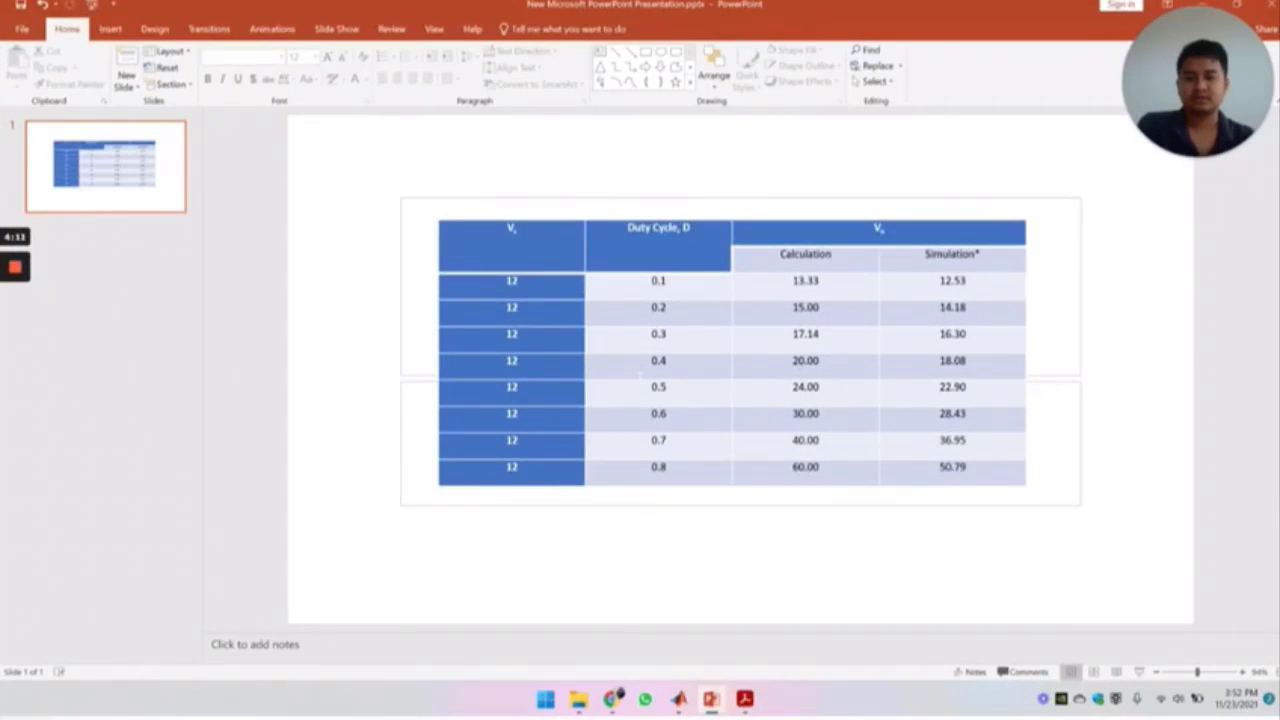